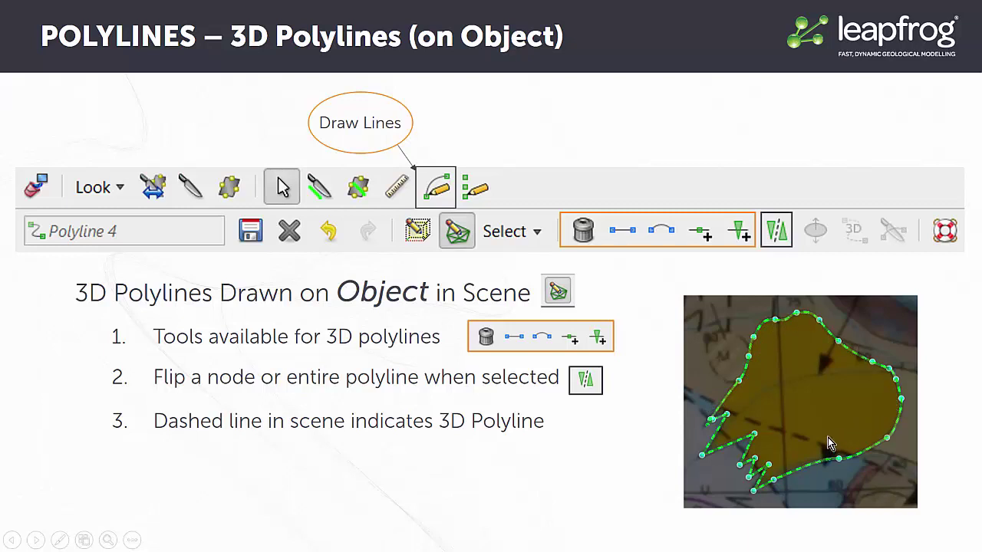
Advance from the 3D Polylines slide to the Points slide.
{"action": "key", "text": "Right"}
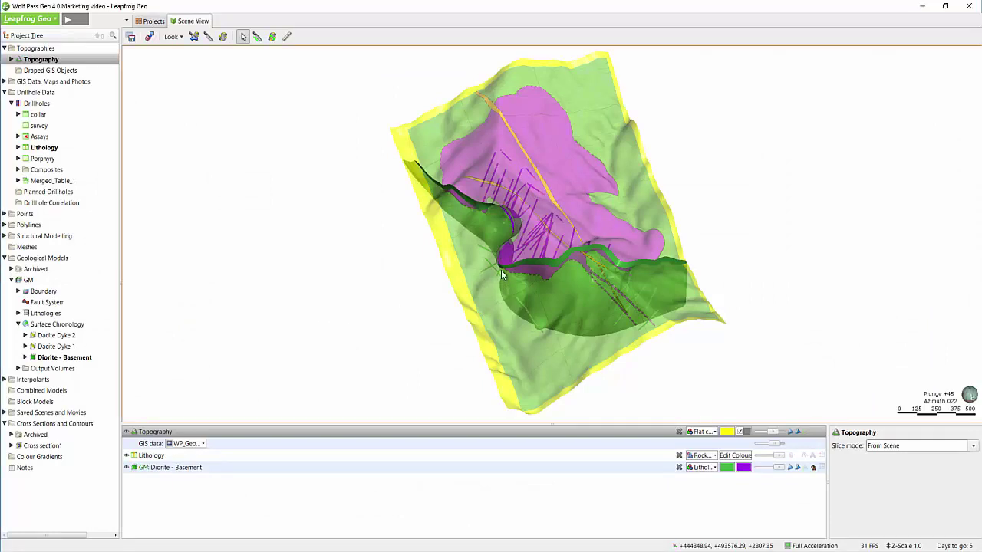
Add Cross section1 (493,900 North) to the 3D scene and orbit to view it.
{"action": "mouse_move", "coordinate": [462, 301]}
{"action": "left_mouse_down"}
{"action": "mouse_move", "coordinate": [484, 224]}
{"action": "mouse_move", "coordinate": [497, 236]}
{"action": "left_mouse_up"}
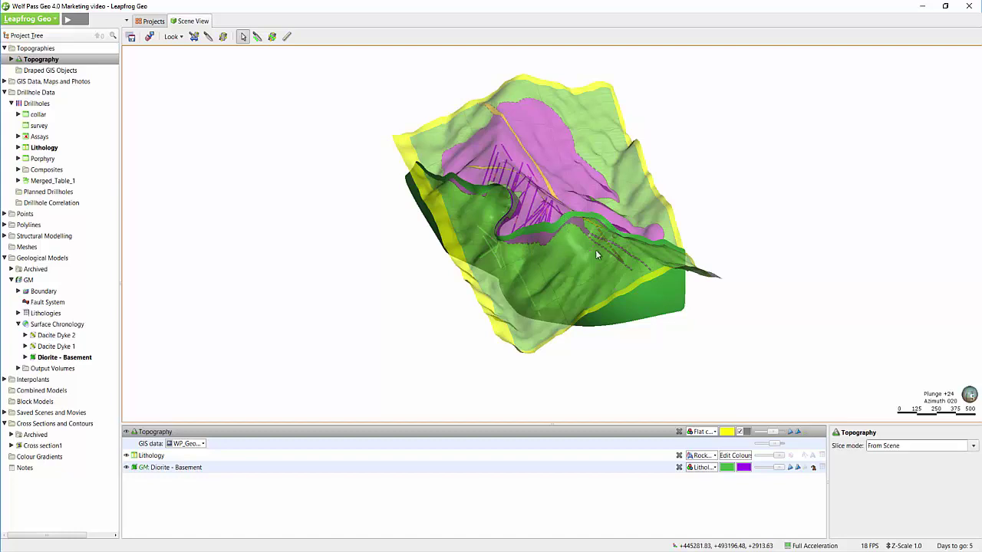
{"action": "mouse_move", "coordinate": [604, 248]}
{"action": "left_mouse_down"}
{"action": "mouse_move", "coordinate": [578, 250]}
{"action": "mouse_move", "coordinate": [562, 292]}
{"action": "left_mouse_up"}
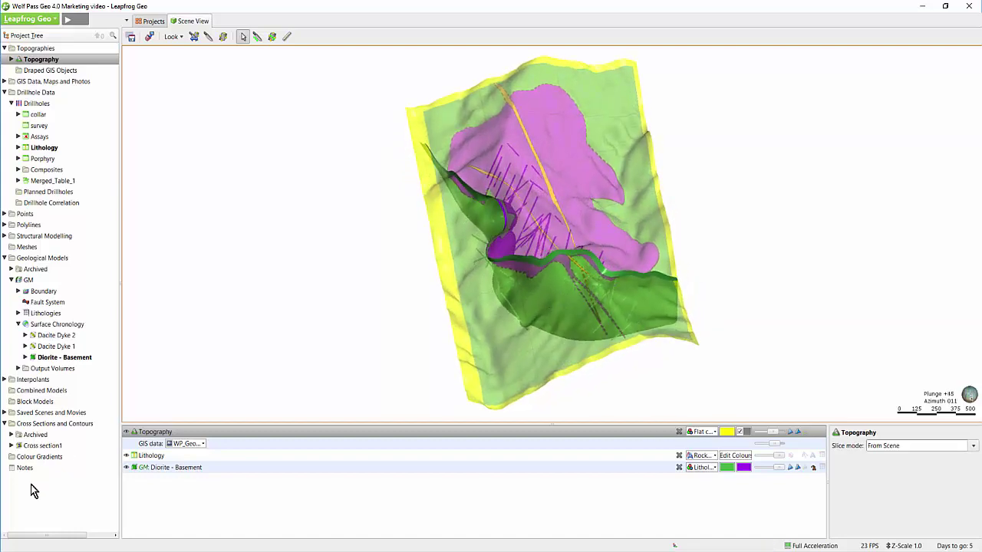
{"action": "left_click_drag", "start_coordinate": [35, 445], "coordinate": [376, 273]}
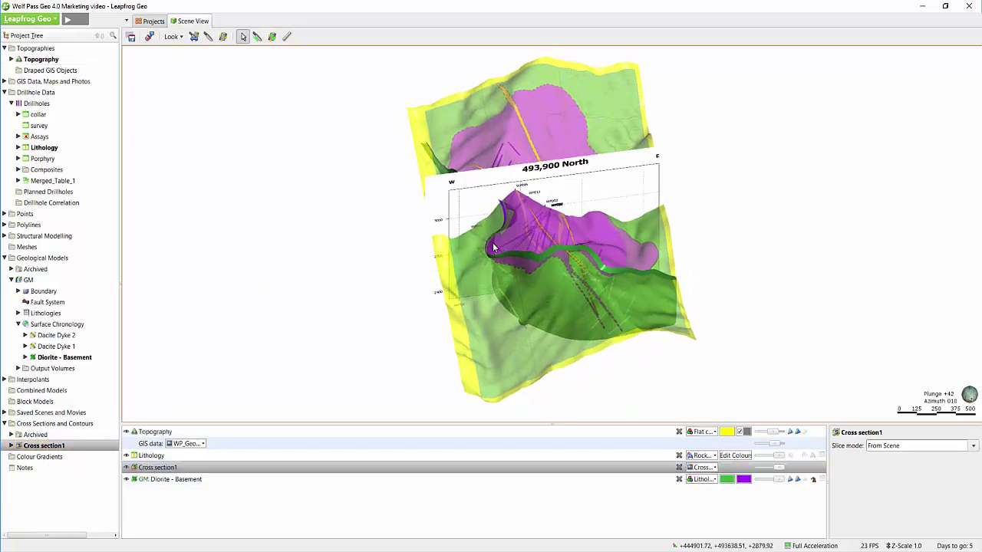
{"action": "left_click_drag", "start_coordinate": [490, 233], "coordinate": [529, 260]}
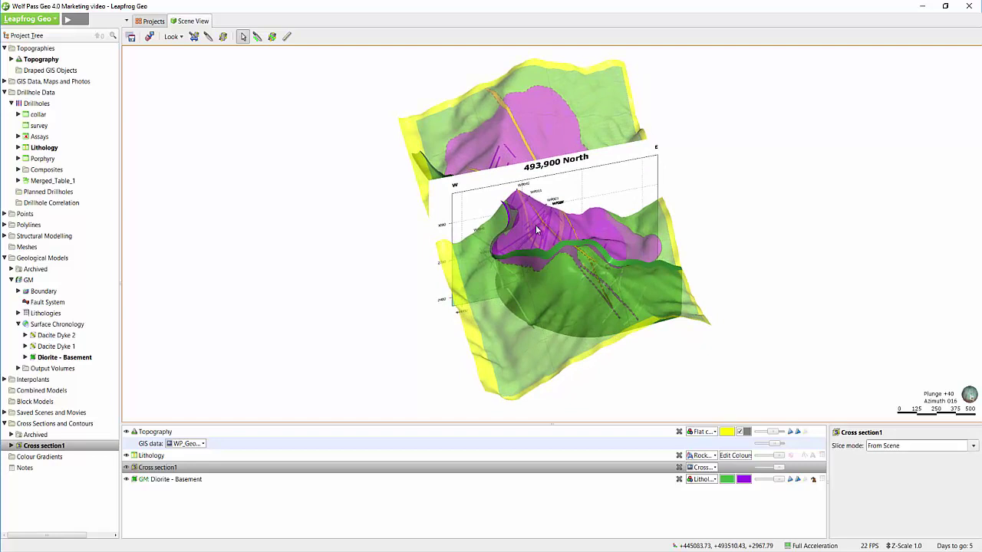
Create a new polyline named 'Diorite - Basement' in the Polylines folder.
{"action": "right_click", "coordinate": [43, 229]}
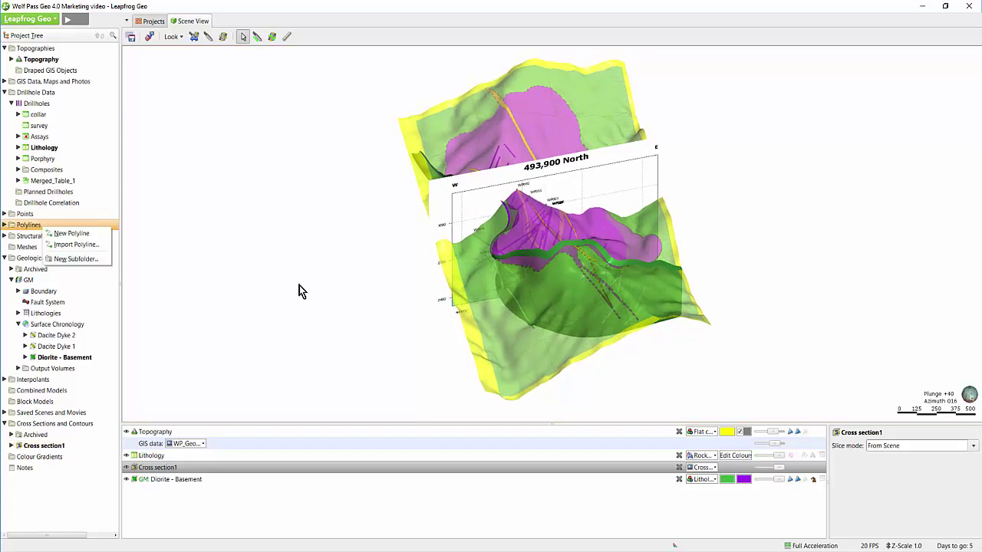
{"action": "left_click", "coordinate": [97, 233]}
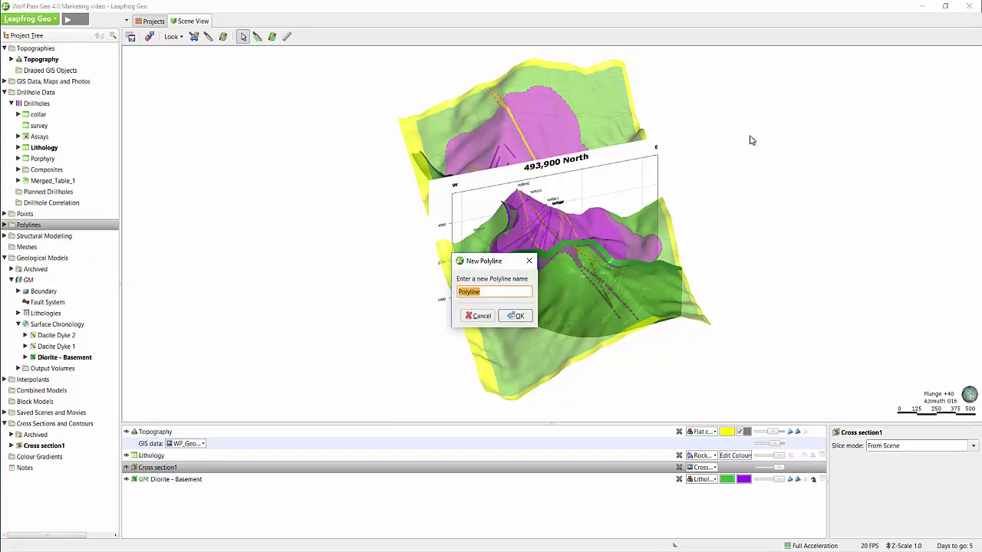
{"action": "type", "text": "Diorite - Basement"}
{"action": "left_click", "coordinate": [518, 316]}
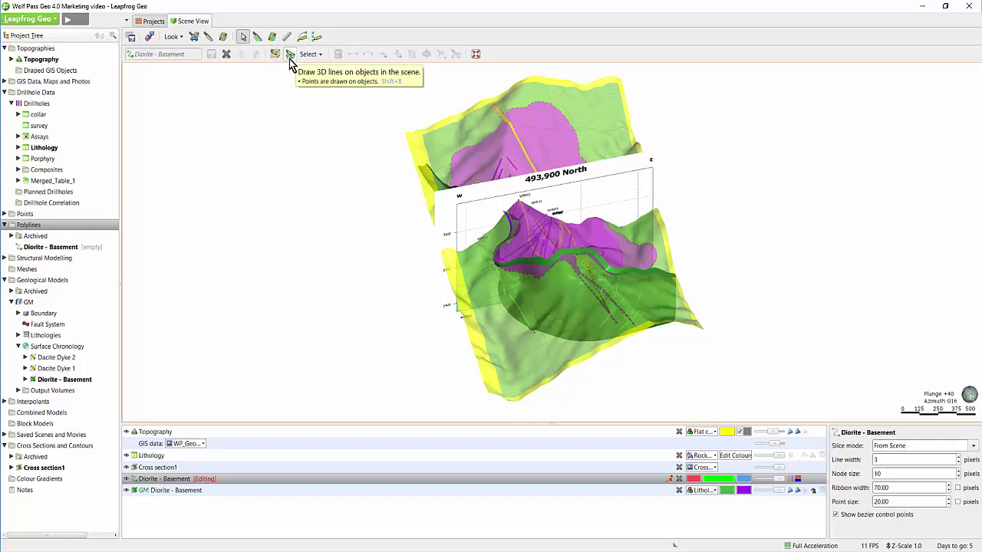
Hide Cross section1 and, in plan view, place five points down the purple area's western edge.
{"action": "left_click", "coordinate": [290, 56]}
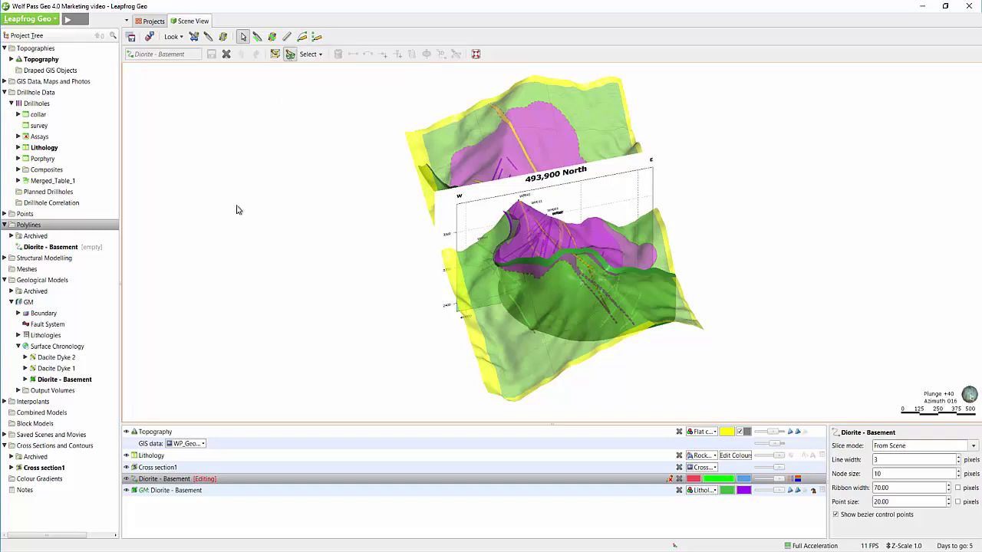
{"action": "left_click", "coordinate": [126, 468]}
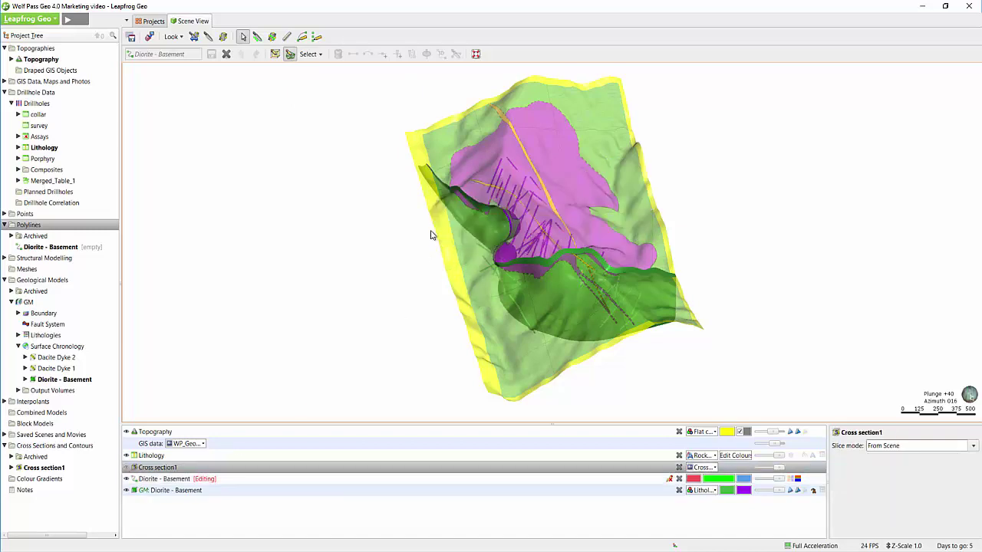
{"action": "key", "text": "d"}
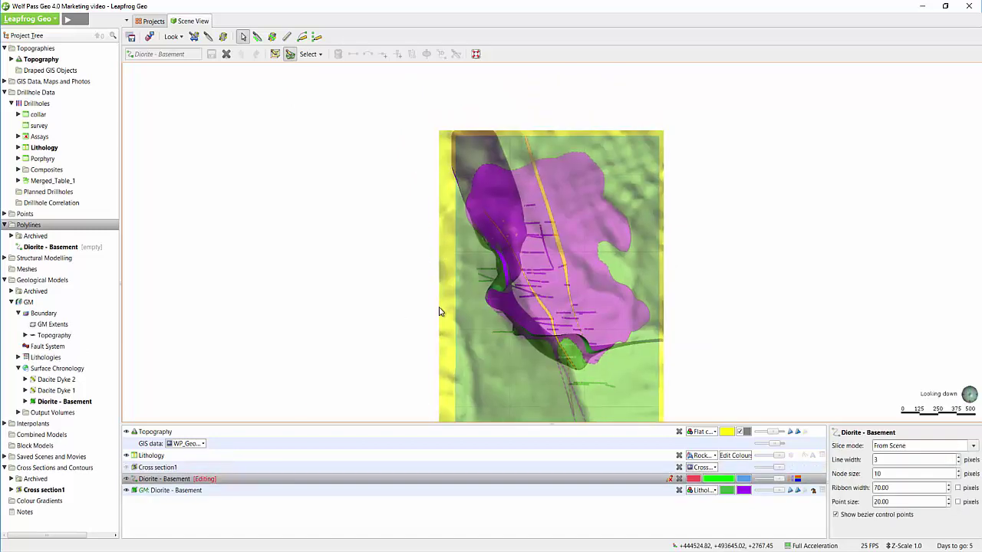
{"action": "left_click", "coordinate": [316, 37]}
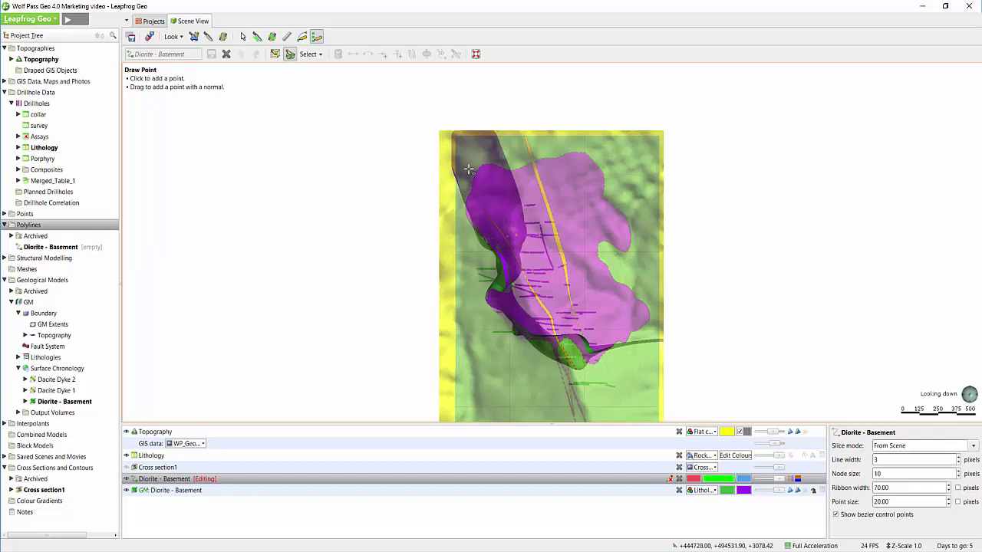
{"action": "left_click", "coordinate": [469, 168]}
{"action": "left_click", "coordinate": [472, 184]}
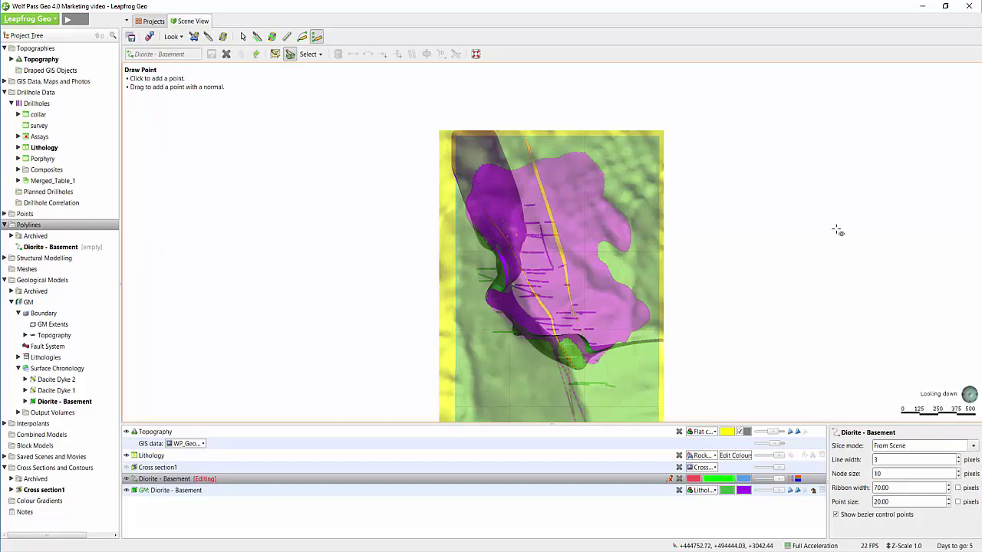
{"action": "left_click", "coordinate": [470, 196]}
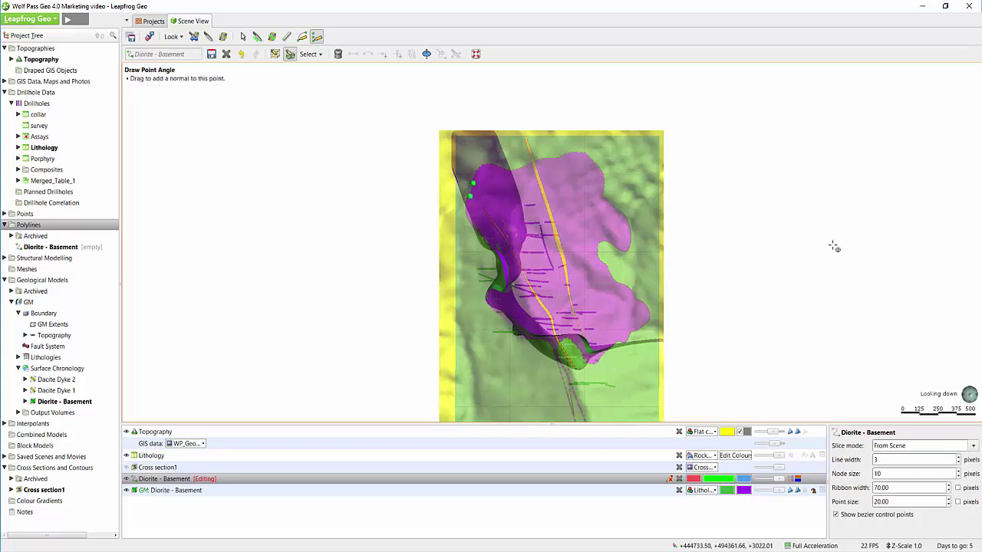
{"action": "left_click", "coordinate": [467, 209]}
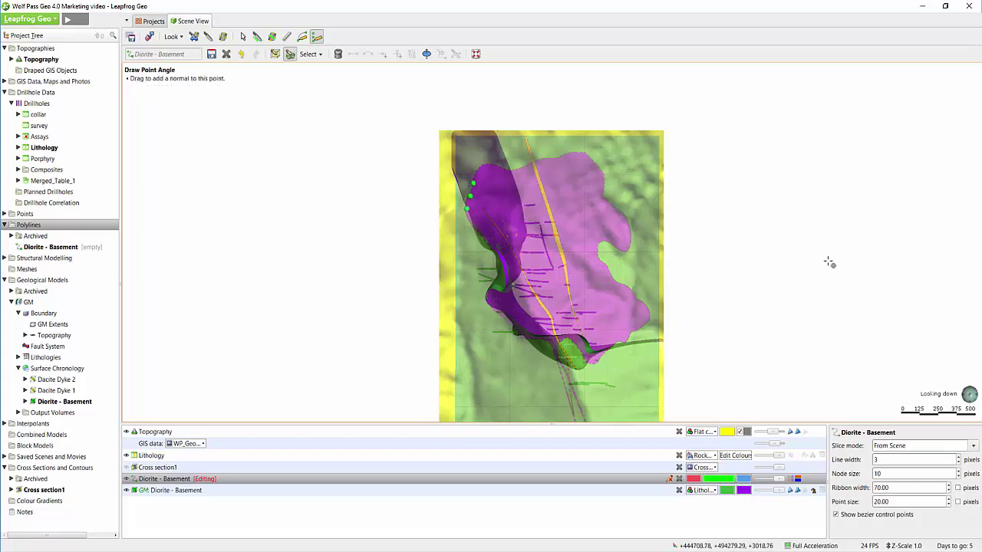
{"action": "left_click", "coordinate": [469, 219]}
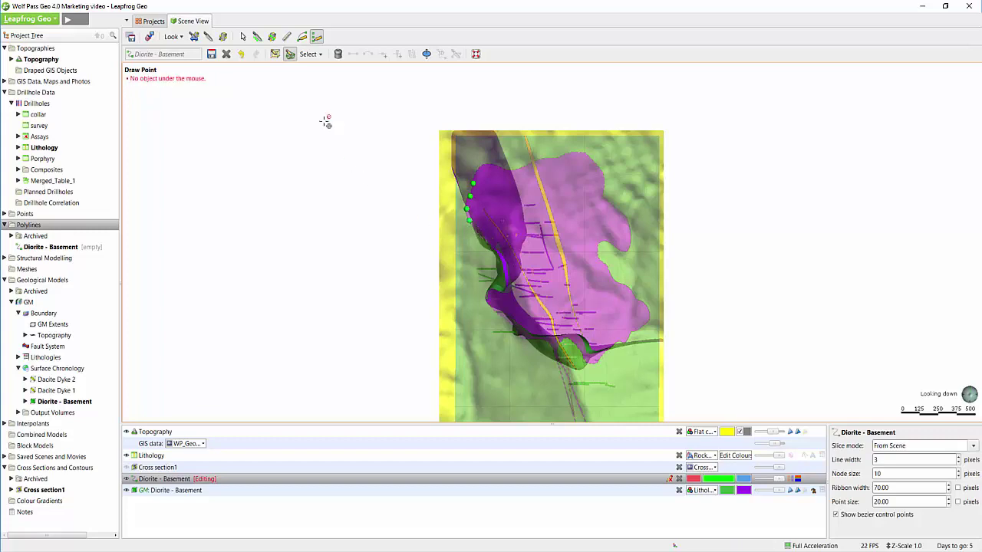
Add a point with a normal near the top of the column, then stop drawing.
{"action": "left_click", "coordinate": [290, 54]}
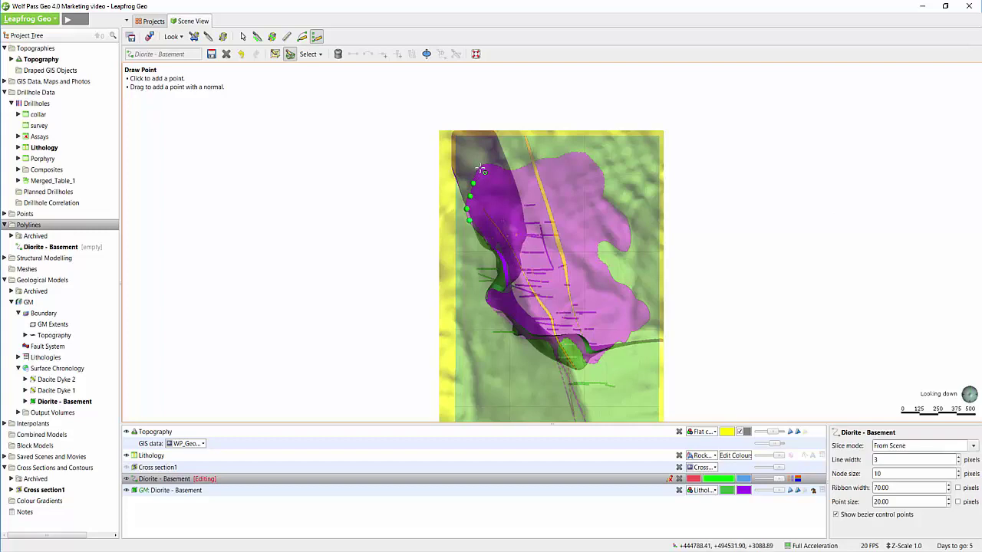
{"action": "left_click_drag", "start_coordinate": [480, 168], "coordinate": [475, 180]}
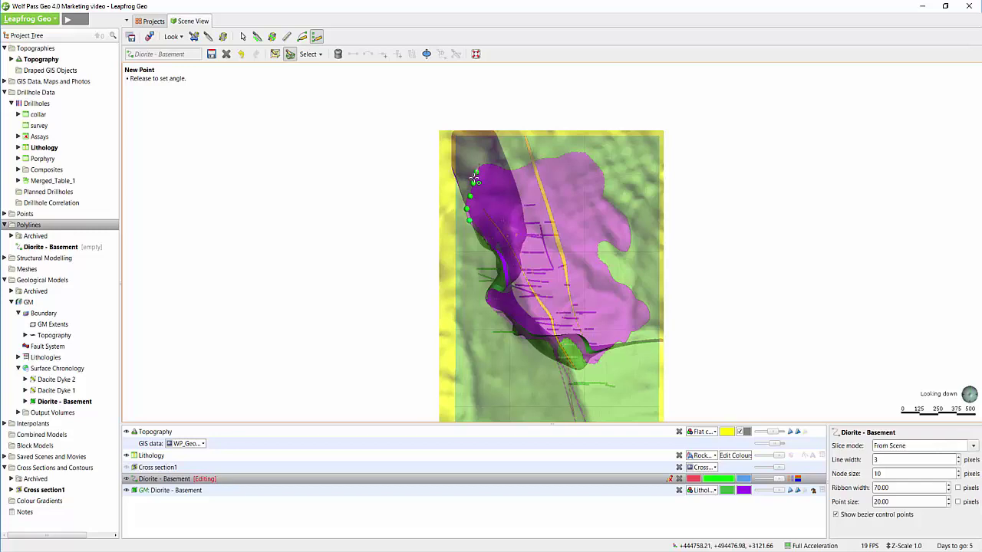
{"action": "left_click_drag", "start_coordinate": [475, 180], "coordinate": [474, 179]}
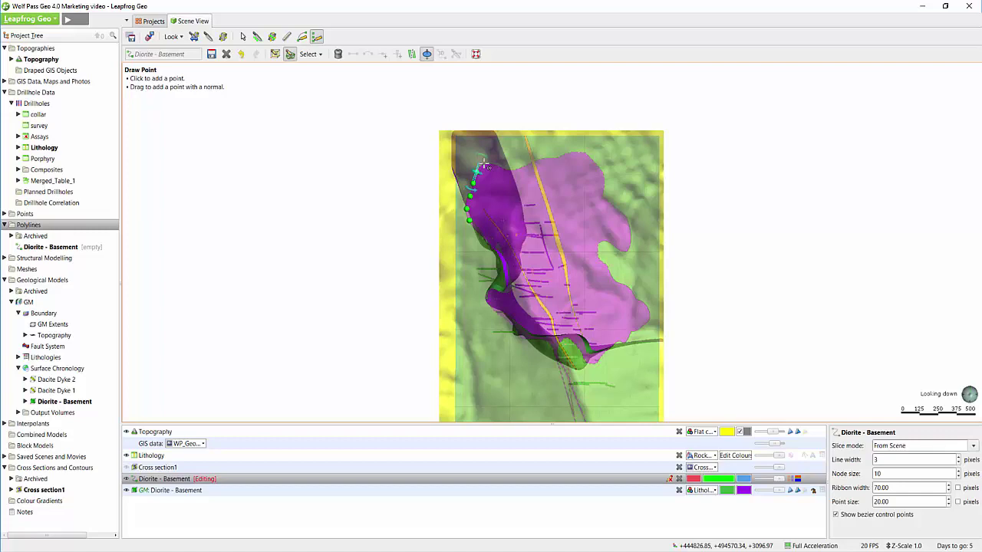
{"action": "key", "text": "Escape"}
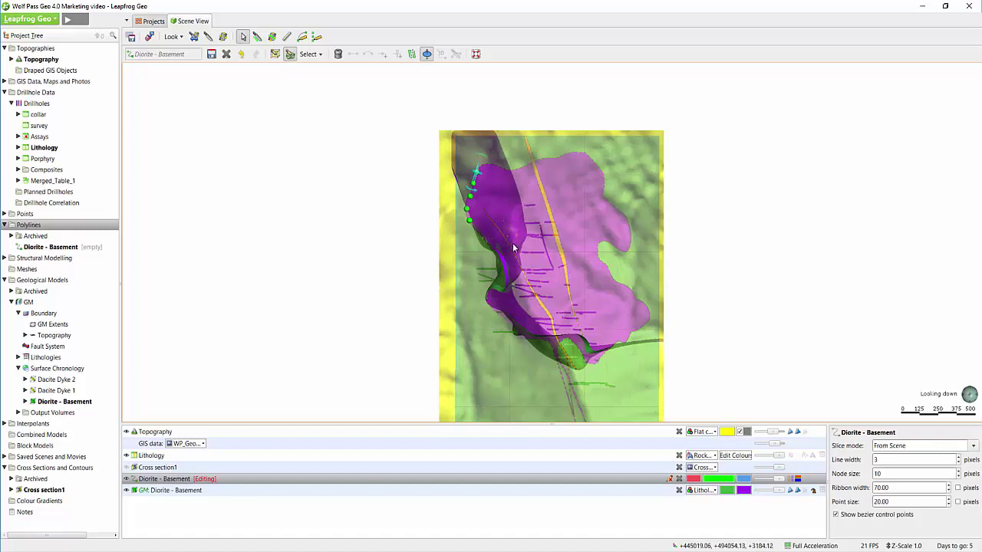
Save the drawn points to the polyline and nudge one selected point.
{"action": "mouse_move", "coordinate": [885, 307]}
{"action": "left_mouse_down"}
{"action": "mouse_move", "coordinate": [519, 175]}
{"action": "mouse_move", "coordinate": [550, 152]}
{"action": "left_mouse_up"}
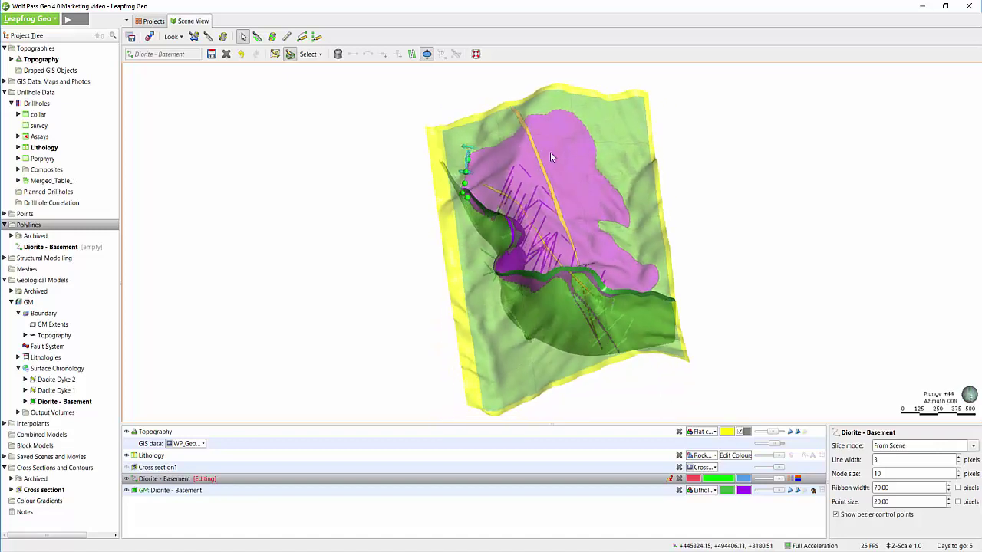
{"action": "left_click", "coordinate": [212, 55]}
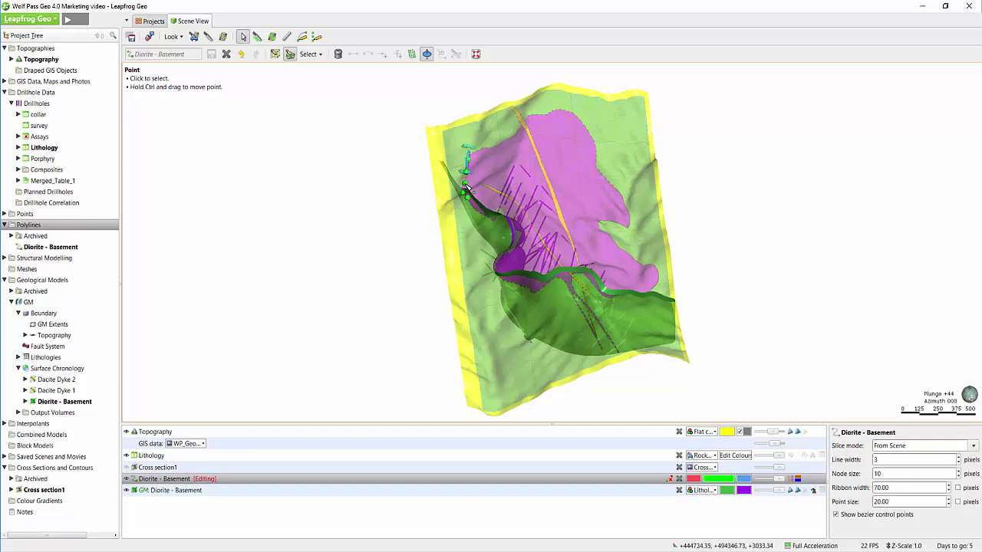
{"action": "left_click", "coordinate": [469, 184]}
{"action": "left_click_drag", "start_coordinate": [476, 182], "coordinate": [477, 183]}
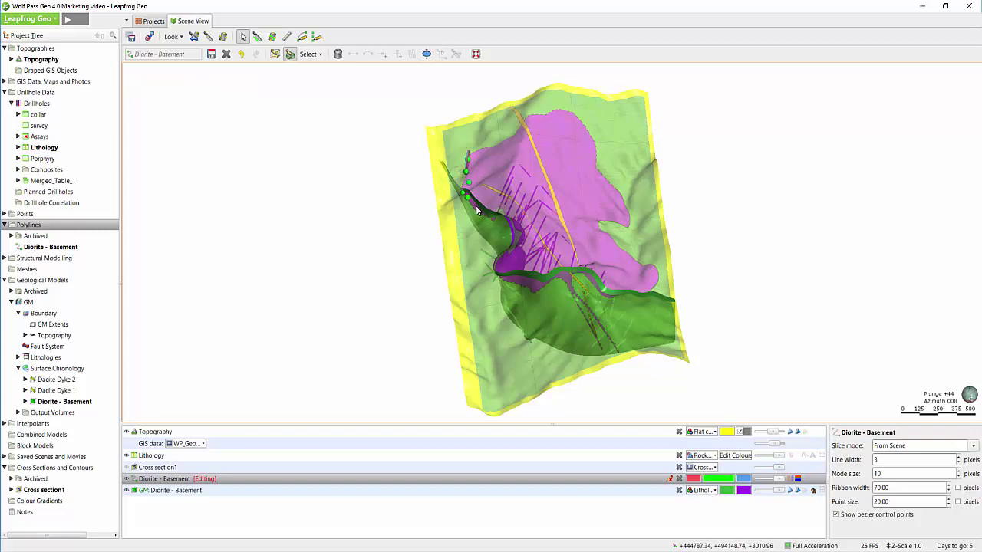
Zoom in on the points and drag the third point onto the surface edge.
{"action": "left_click_drag", "start_coordinate": [477, 182], "coordinate": [384, 177]}
{"action": "scroll", "coordinate": [307, 166], "scroll_direction": "up", "scroll_amount": 5}
{"action": "scroll", "coordinate": [582, 361], "scroll_direction": "down", "scroll_amount": 3}
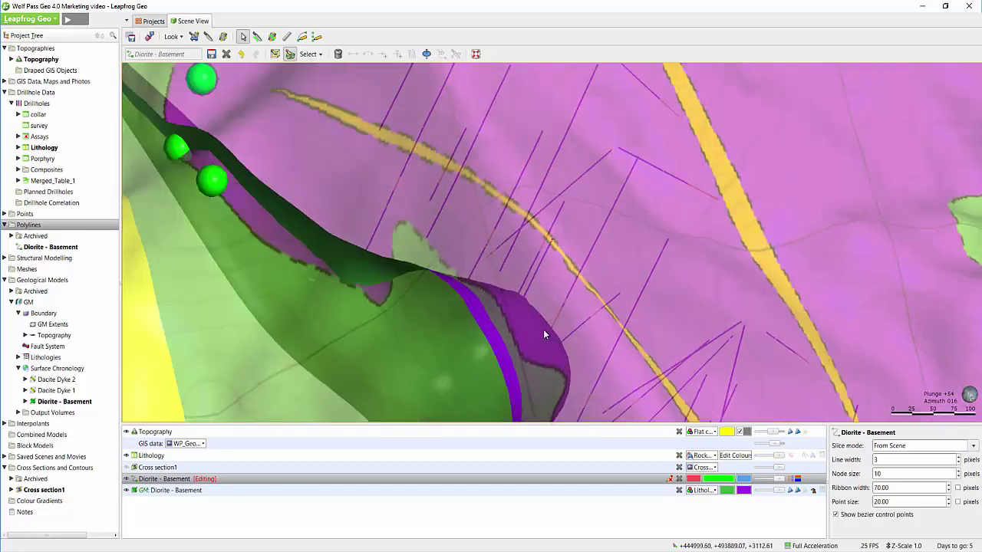
{"action": "scroll", "coordinate": [582, 362], "scroll_direction": "up", "scroll_amount": 2}
{"action": "scroll", "coordinate": [368, 213], "scroll_direction": "up", "scroll_amount": 3}
{"action": "left_click_drag", "start_coordinate": [486, 207], "coordinate": [496, 179]}
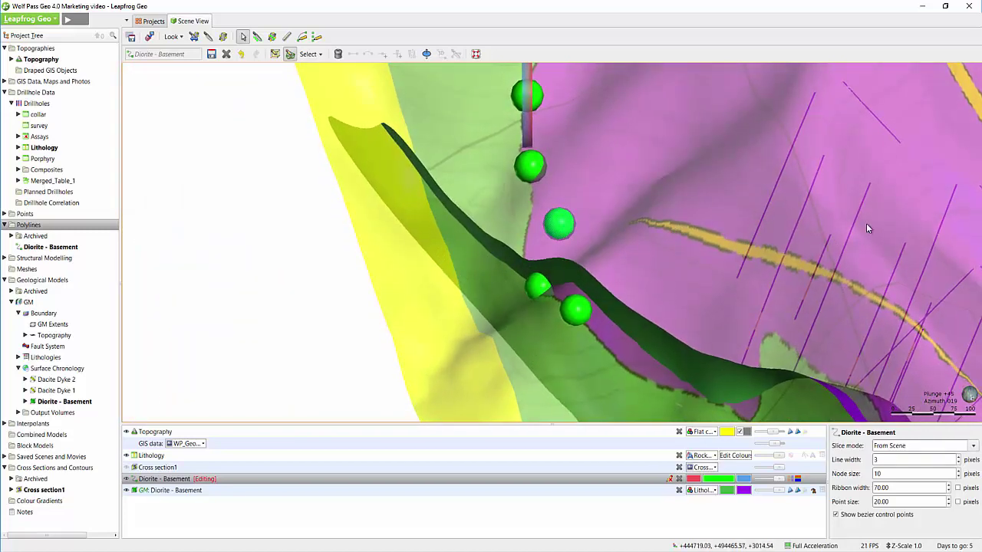
{"action": "left_click_drag", "start_coordinate": [550, 218], "coordinate": [528, 236]}
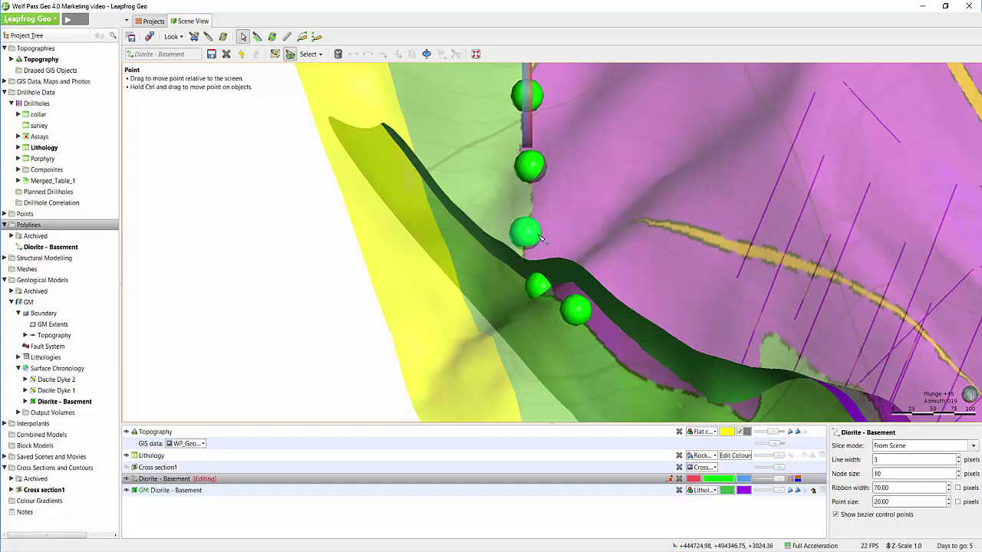
Add an orientation disk to the selected point, rotate it, then remove it again.
{"action": "left_click", "coordinate": [426, 56]}
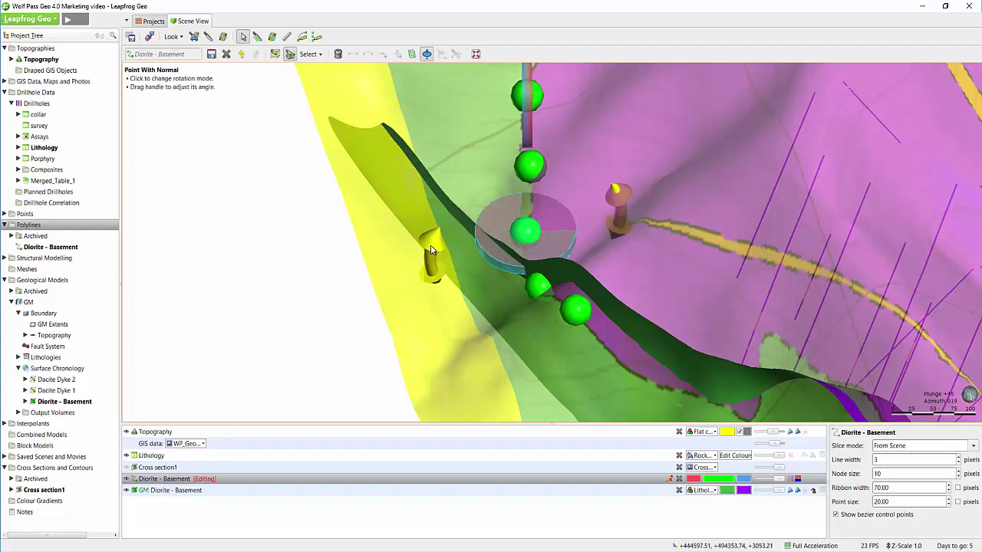
{"action": "left_click_drag", "start_coordinate": [430, 247], "coordinate": [435, 309]}
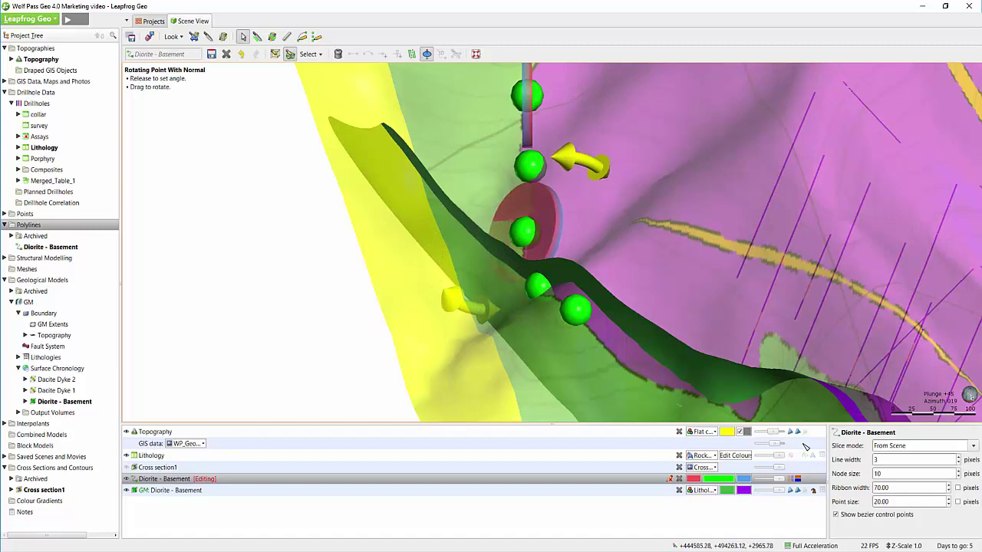
{"action": "left_click", "coordinate": [499, 198]}
{"action": "left_click_drag", "start_coordinate": [475, 171], "coordinate": [840, 221]}
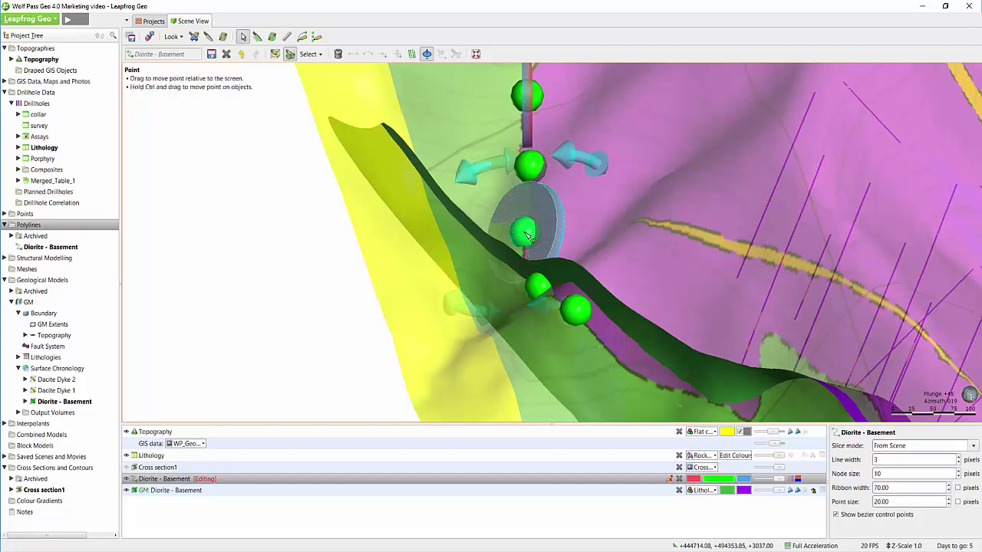
{"action": "left_click", "coordinate": [427, 53]}
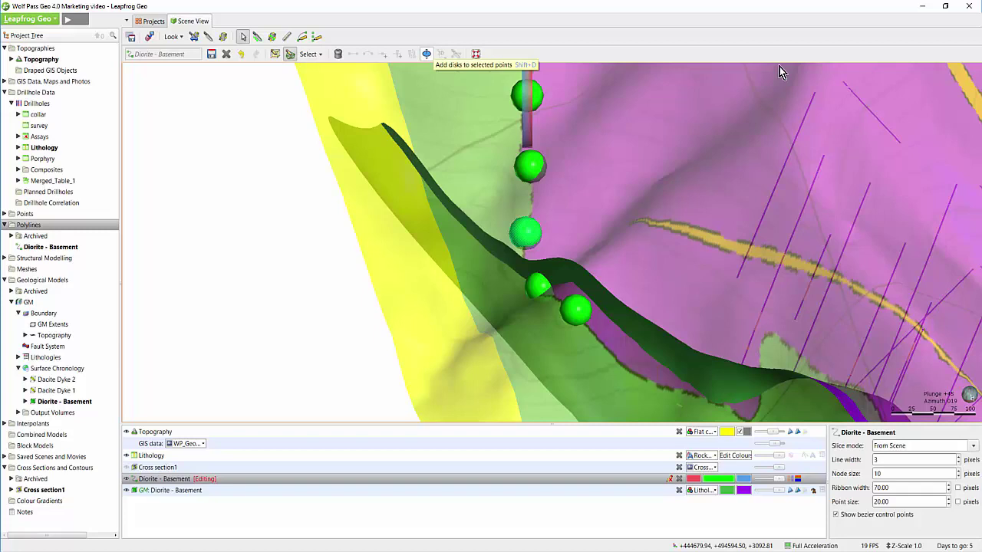
{"action": "right_click", "coordinate": [70, 262]}
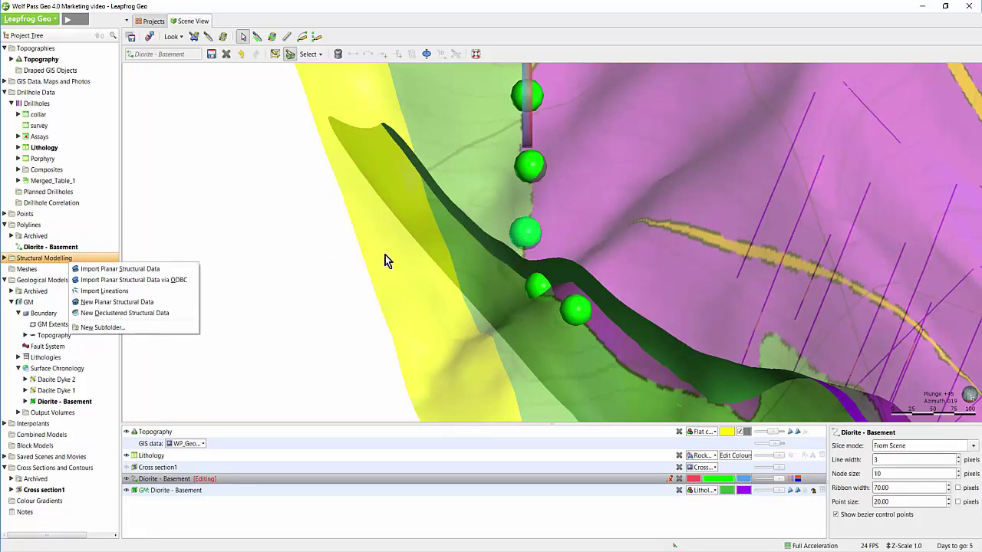
{"action": "left_click", "coordinate": [519, 260]}
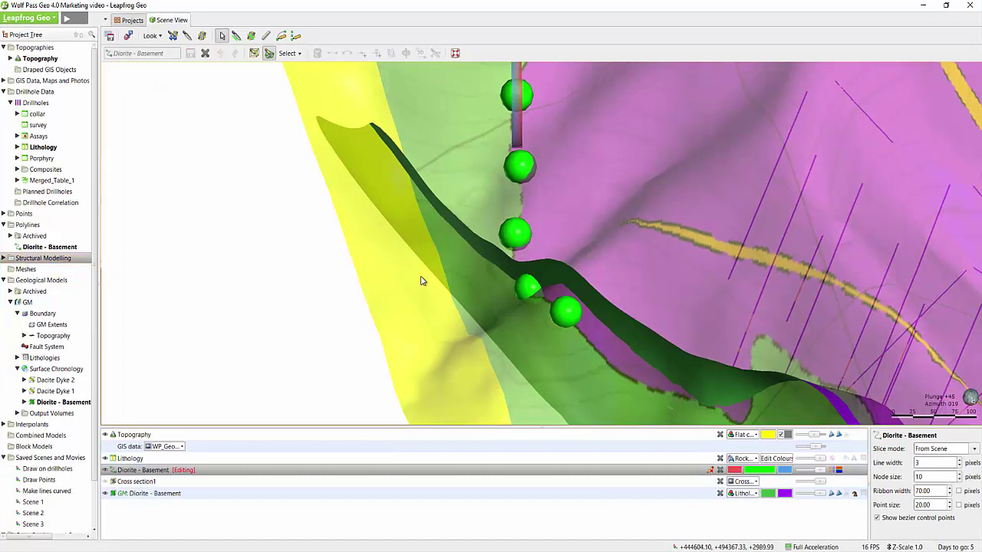
{"action": "scroll", "coordinate": [421, 281], "scroll_direction": "down", "scroll_amount": 3}
{"action": "scroll", "coordinate": [421, 281], "scroll_direction": "down", "scroll_amount": 2}
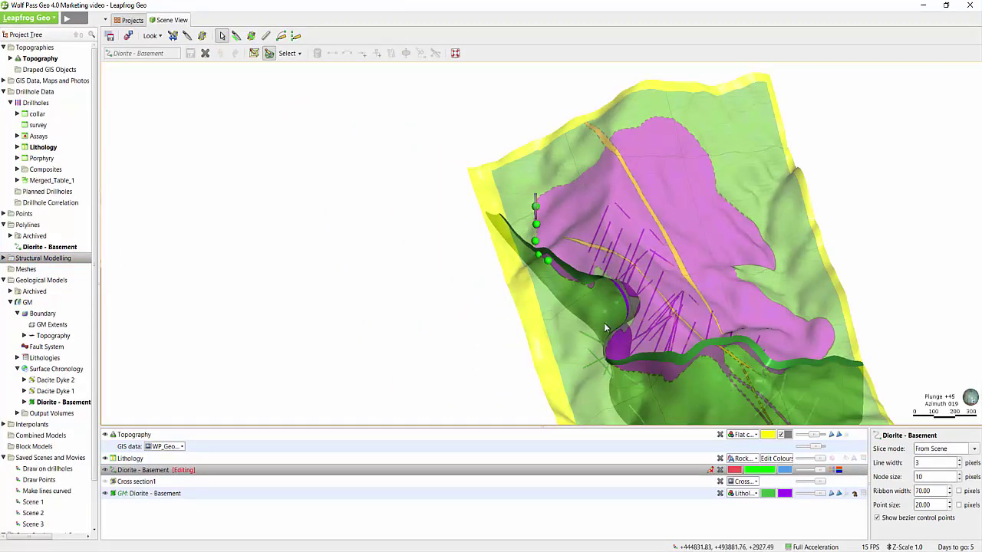
{"action": "right_click_drag", "start_coordinate": [601, 319], "coordinate": [475, 287]}
{"action": "right_click_drag", "start_coordinate": [540, 333], "coordinate": [509, 344]}
{"action": "mouse_move", "coordinate": [509, 339]}
{"action": "left_mouse_down"}
{"action": "mouse_move", "coordinate": [491, 350]}
{"action": "mouse_move", "coordinate": [477, 330]}
{"action": "left_mouse_up"}
{"action": "scroll", "coordinate": [477, 331], "scroll_direction": "up", "scroll_amount": 2}
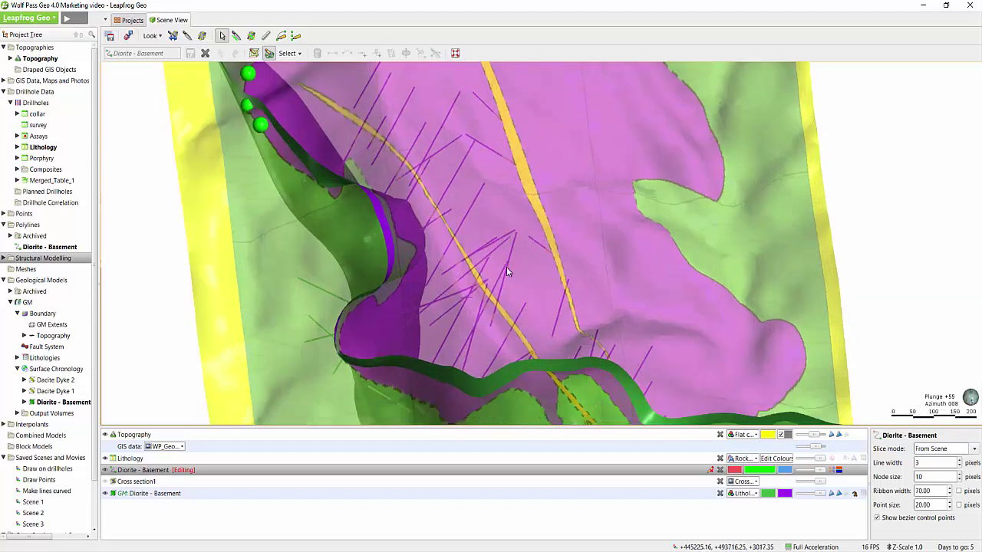
{"action": "scroll", "coordinate": [509, 260], "scroll_direction": "up", "scroll_amount": 3}
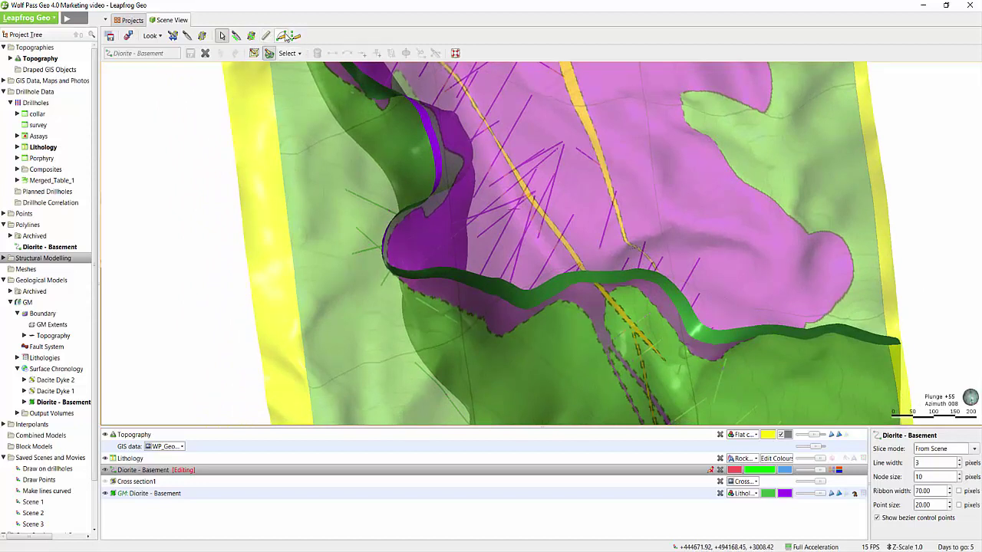
Trace a new 3D line along the contact beside the green disk, down to the lower bend.
{"action": "left_click", "coordinate": [281, 36]}
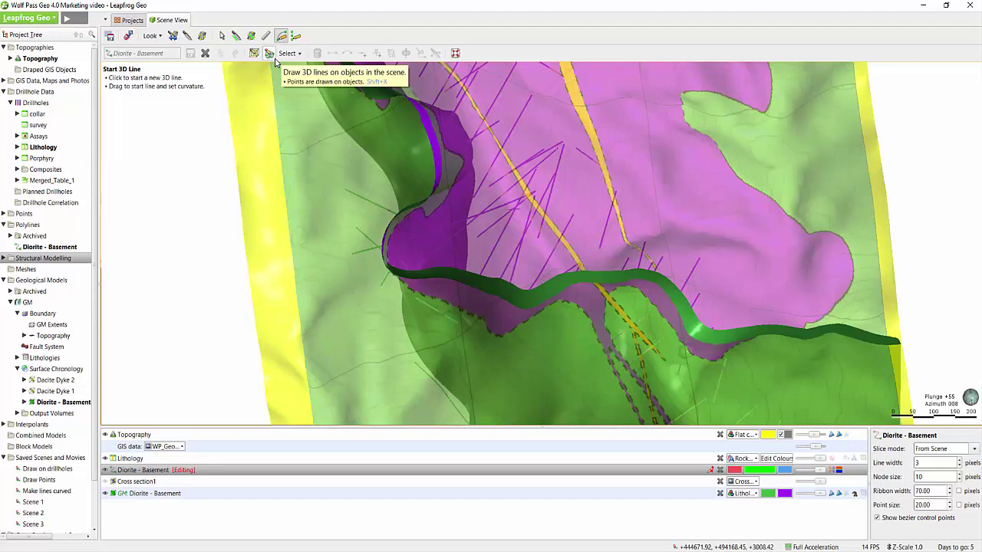
{"action": "left_click", "coordinate": [273, 57]}
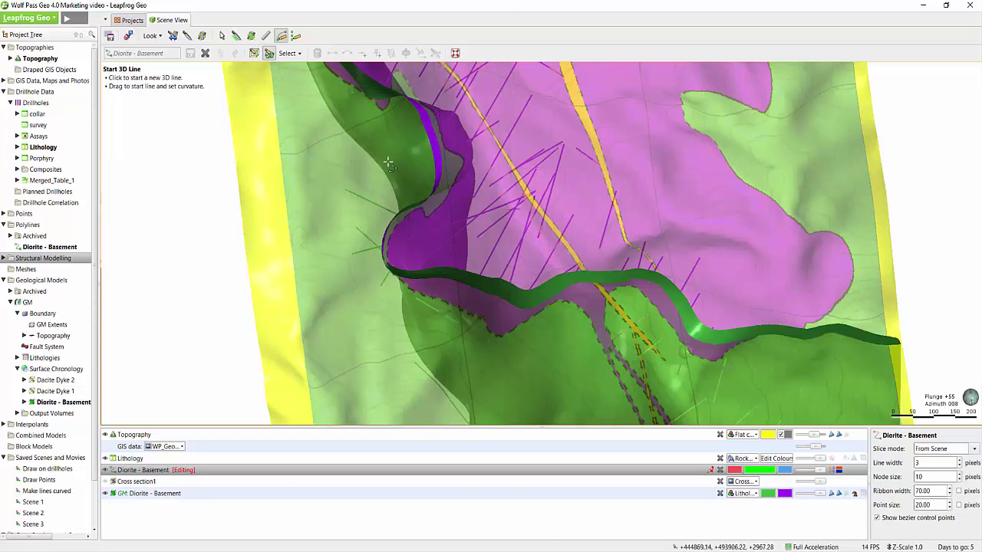
{"action": "left_click", "coordinate": [405, 285]}
{"action": "left_click_drag", "start_coordinate": [442, 302], "coordinate": [445, 303]}
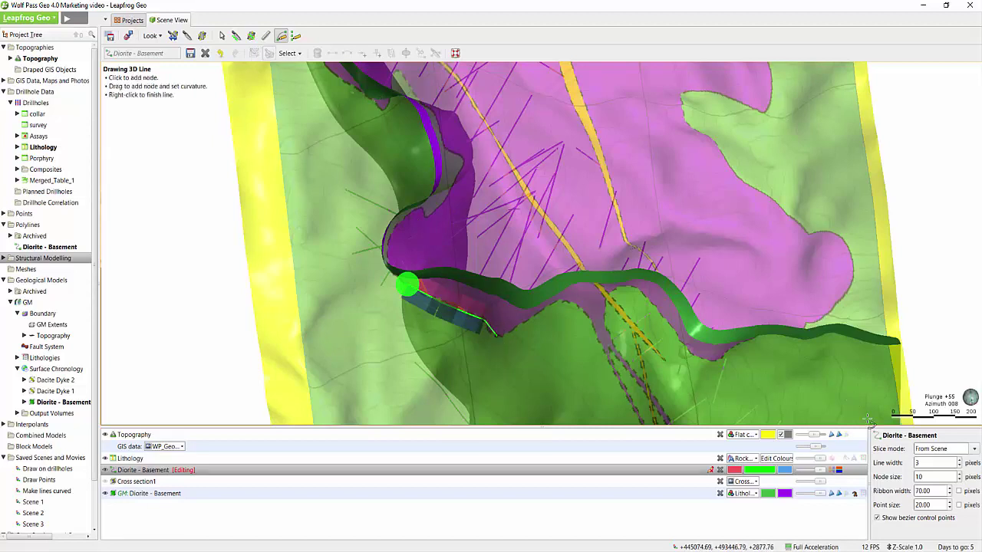
{"action": "left_click", "coordinate": [498, 328]}
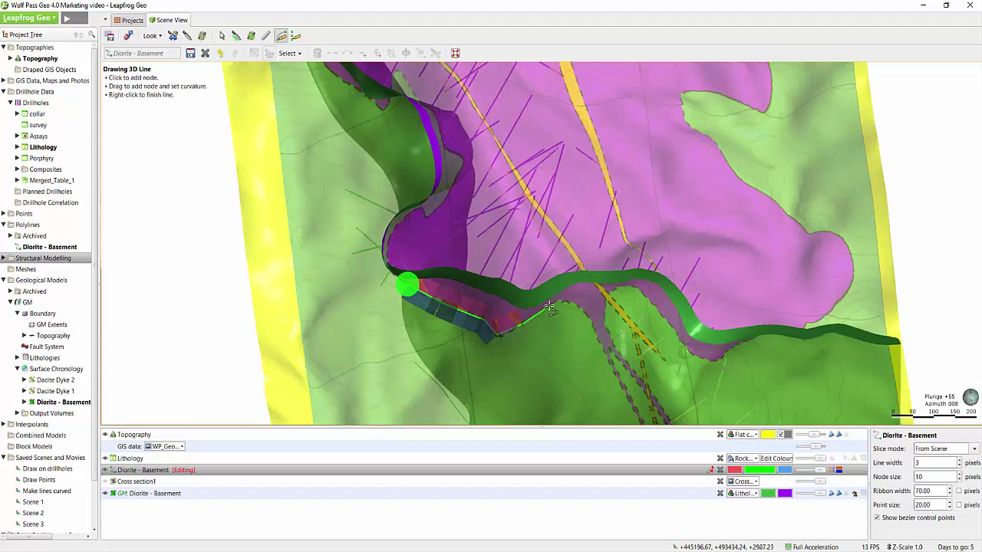
{"action": "left_click", "coordinate": [550, 307]}
{"action": "left_click", "coordinate": [575, 305]}
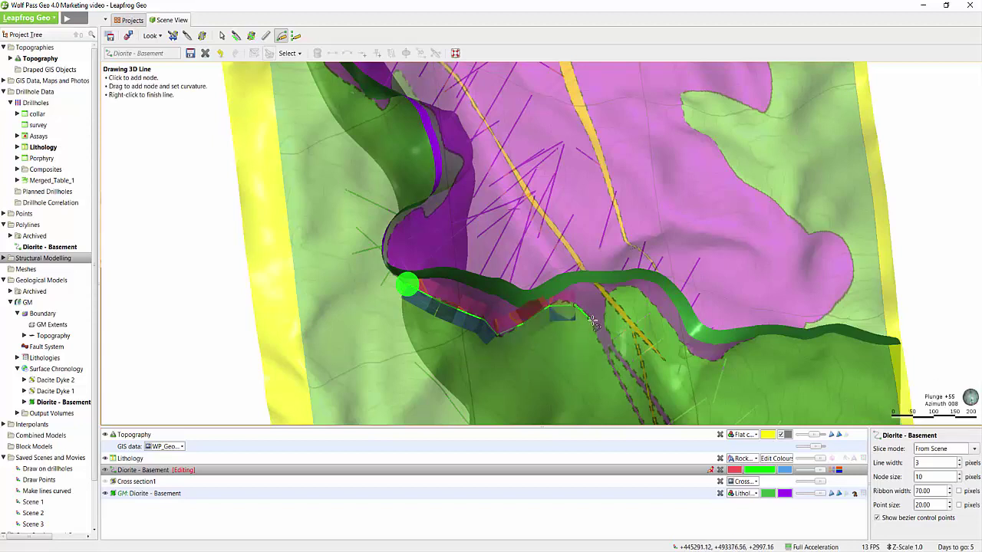
{"action": "left_click", "coordinate": [603, 351]}
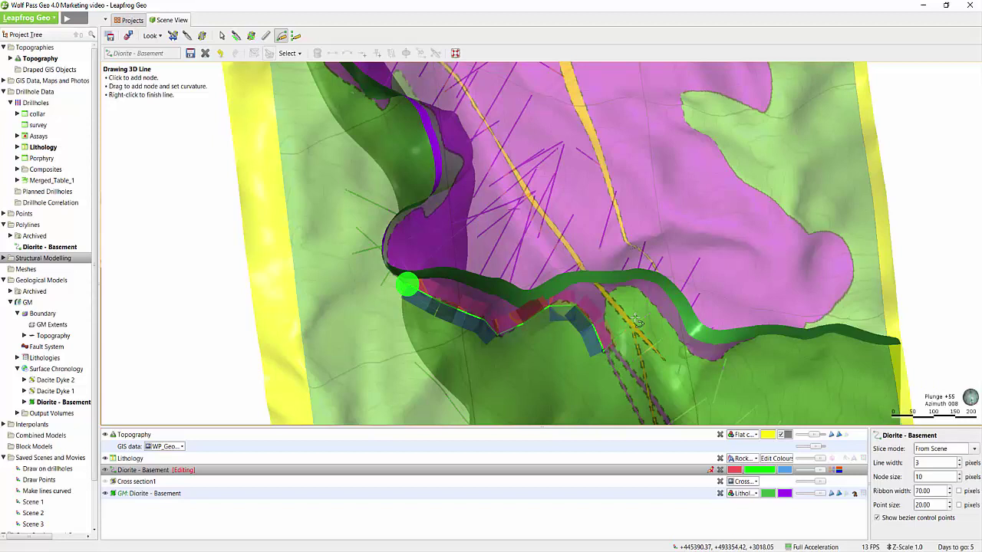
{"action": "right_click", "coordinate": [638, 321]}
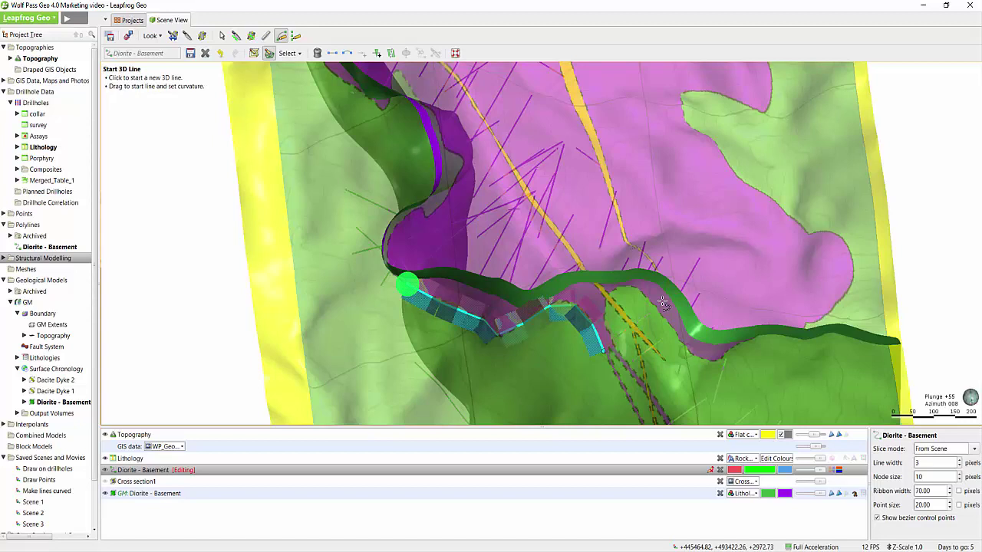
Select the new 3D line and convert its segments to curves.
{"action": "left_click", "coordinate": [221, 36]}
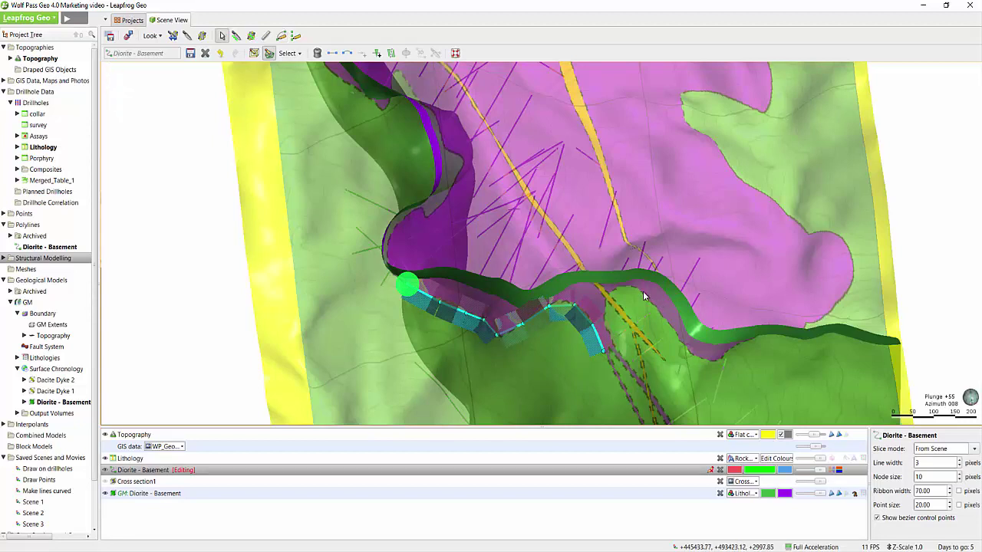
{"action": "left_click", "coordinate": [347, 54]}
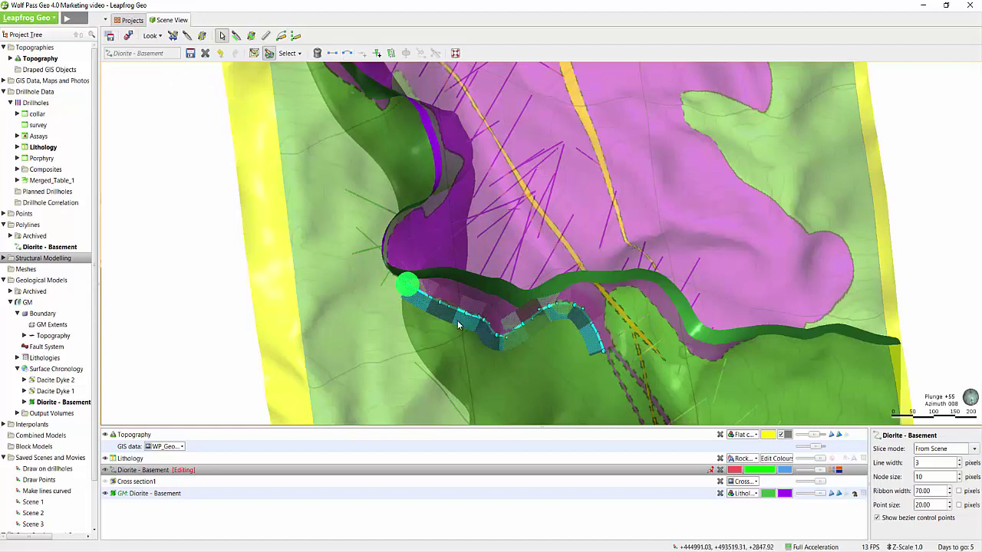
{"action": "left_click_drag", "start_coordinate": [435, 349], "coordinate": [480, 258]}
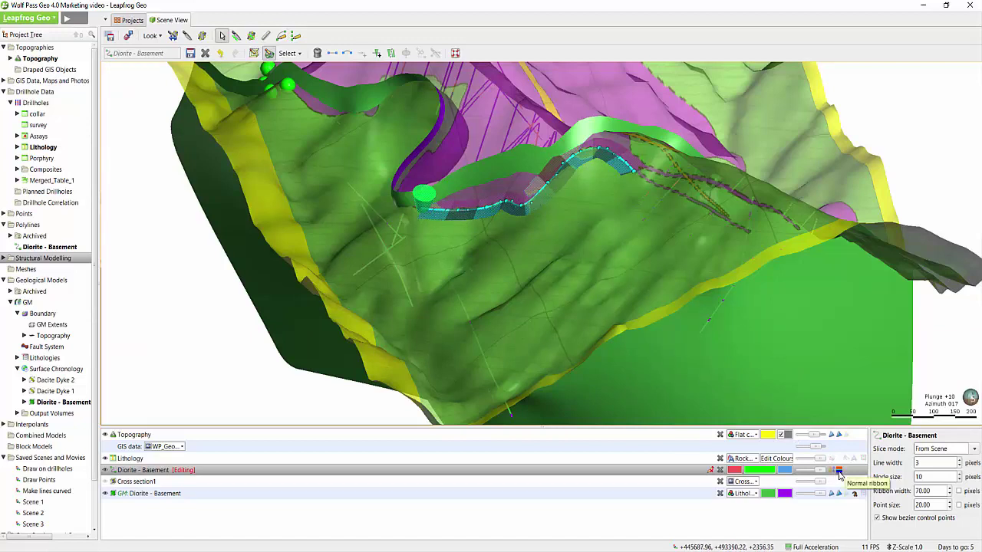
Display the new line as a surface ribbon and flip its polarity.
{"action": "left_click", "coordinate": [840, 476]}
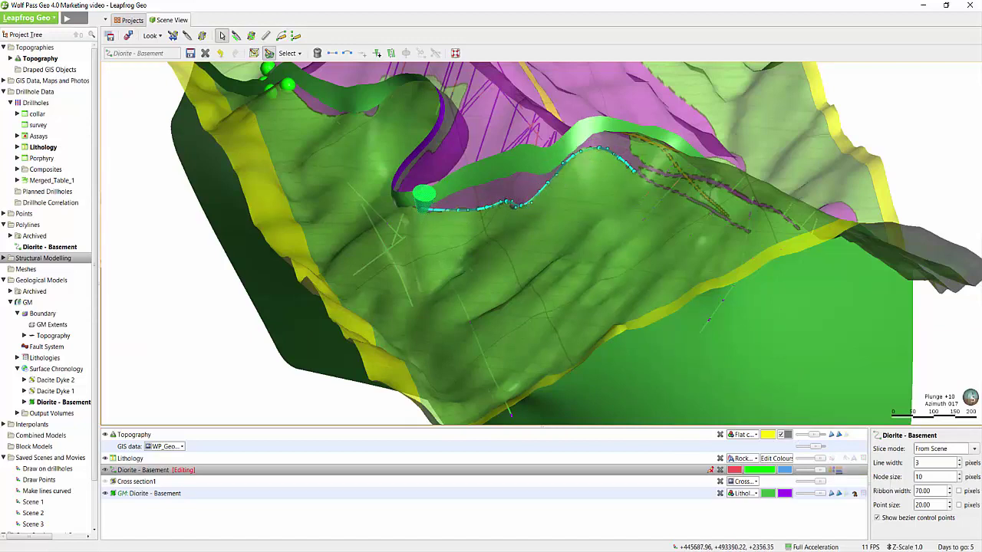
{"action": "left_click", "coordinate": [833, 471]}
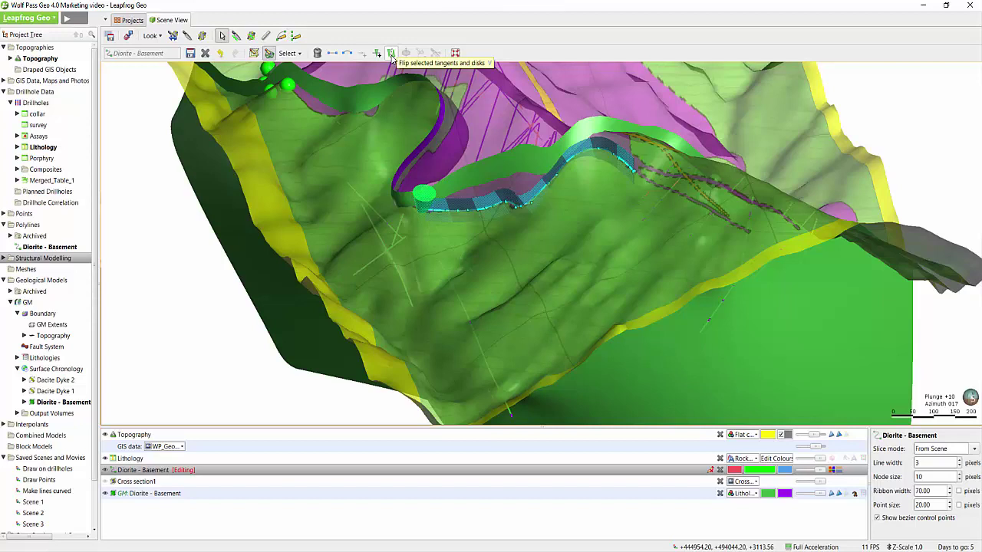
{"action": "left_click", "coordinate": [392, 56]}
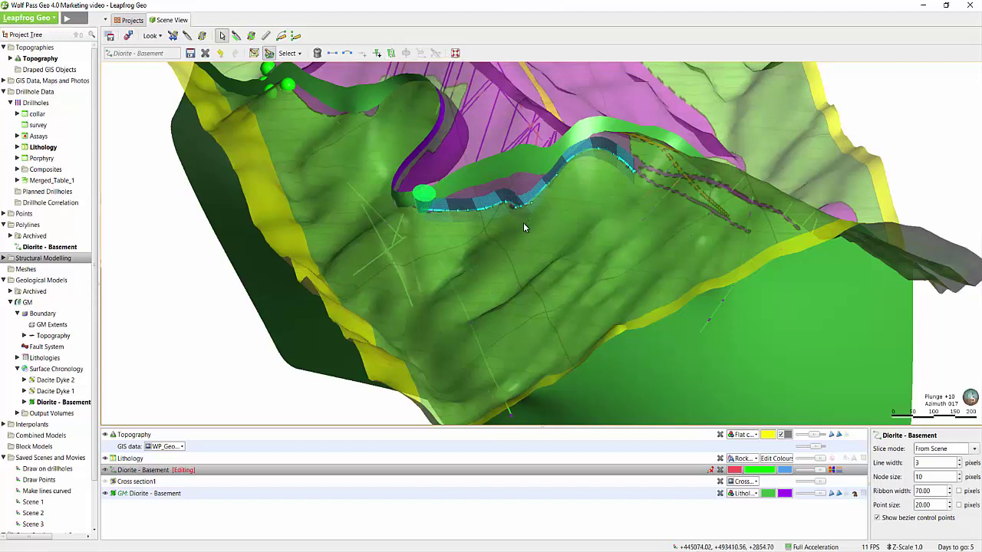
{"action": "left_click_drag", "start_coordinate": [523, 224], "coordinate": [503, 248]}
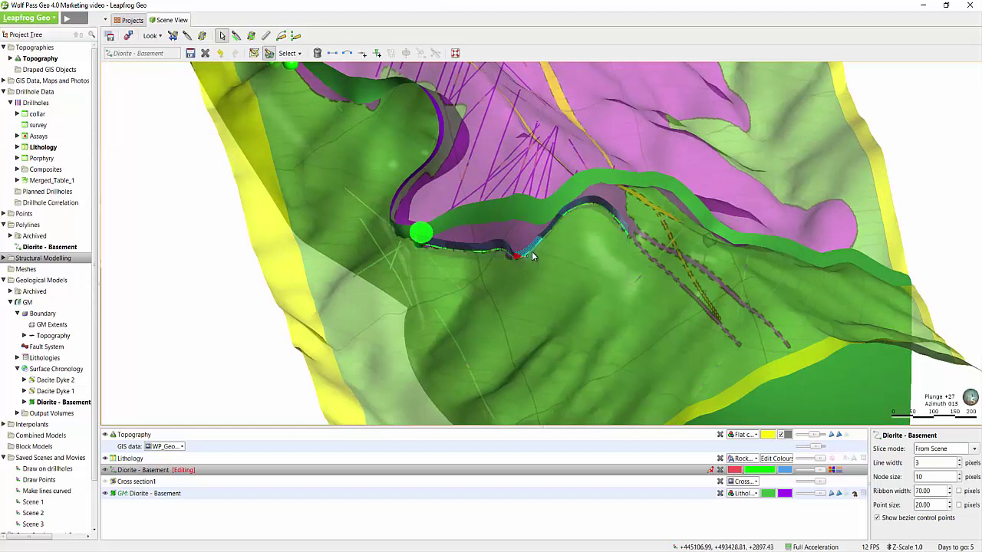
Add a tangent disk at the red node, undo the stray edit, and reselect the curve segment.
{"action": "left_click", "coordinate": [378, 55]}
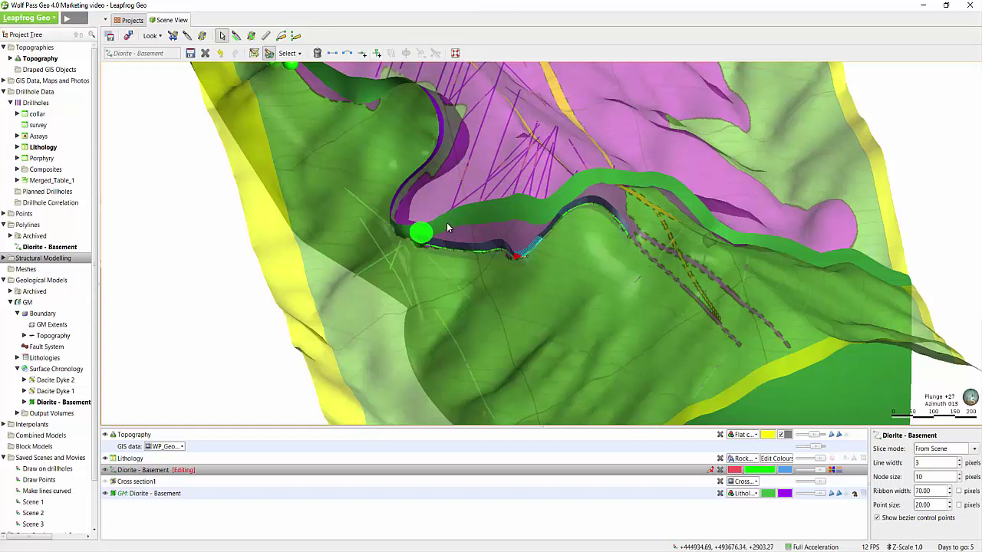
{"action": "left_click", "coordinate": [531, 266]}
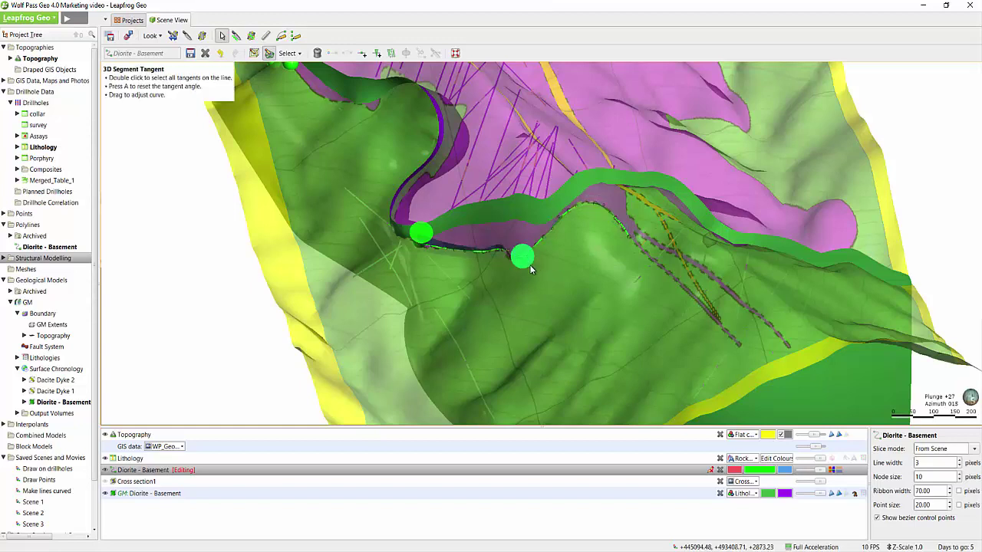
{"action": "scroll", "coordinate": [534, 266], "scroll_direction": "up", "scroll_amount": 2}
{"action": "scroll", "coordinate": [526, 265], "scroll_direction": "up", "scroll_amount": 3}
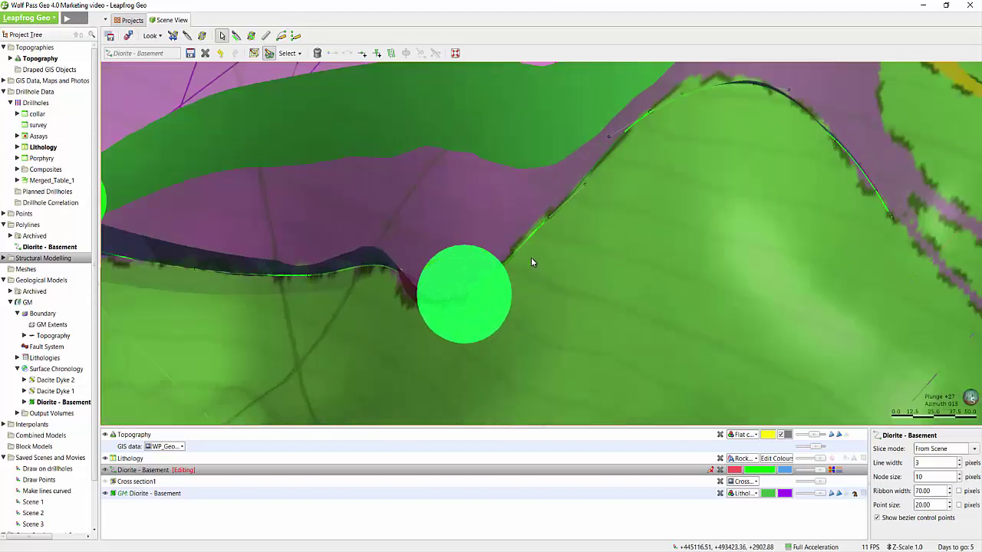
{"action": "scroll", "coordinate": [491, 282], "scroll_direction": "down", "scroll_amount": 2}
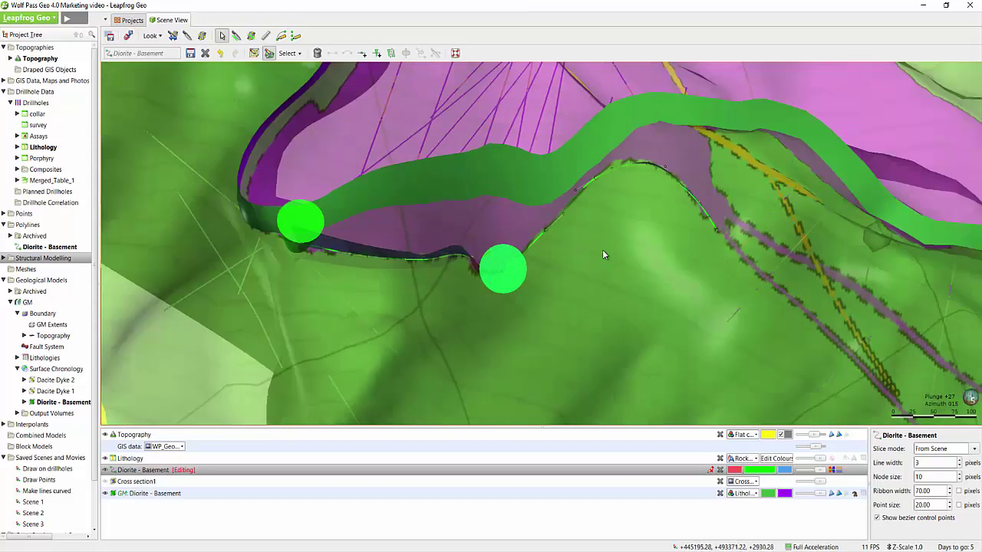
{"action": "mouse_move", "coordinate": [594, 260]}
{"action": "left_mouse_down"}
{"action": "mouse_move", "coordinate": [541, 268]}
{"action": "mouse_move", "coordinate": [453, 245]}
{"action": "mouse_move", "coordinate": [450, 236]}
{"action": "mouse_move", "coordinate": [465, 249]}
{"action": "mouse_move", "coordinate": [553, 238]}
{"action": "mouse_move", "coordinate": [552, 153]}
{"action": "left_mouse_up"}
{"action": "key", "text": "ctrl+z"}
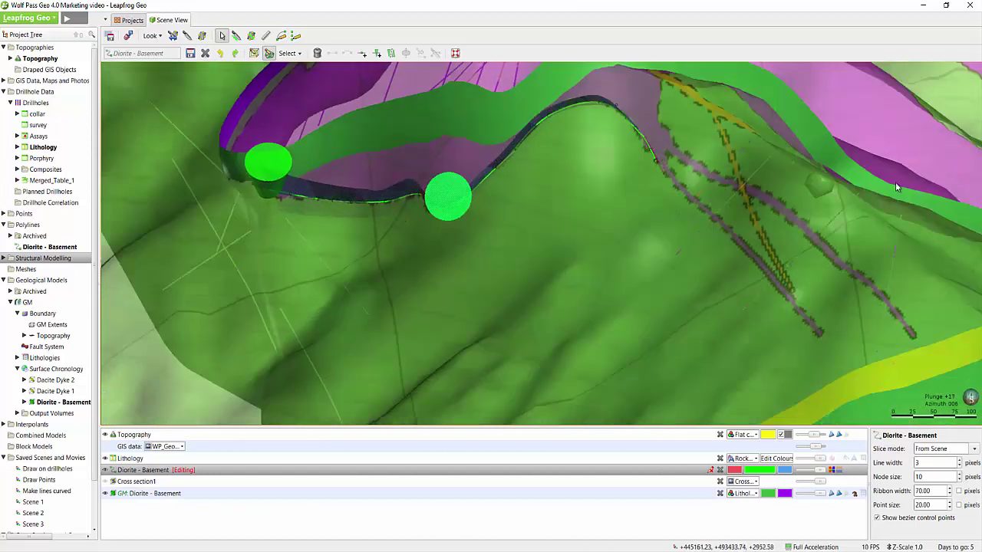
{"action": "left_click", "coordinate": [518, 146]}
{"action": "left_click", "coordinate": [526, 143]}
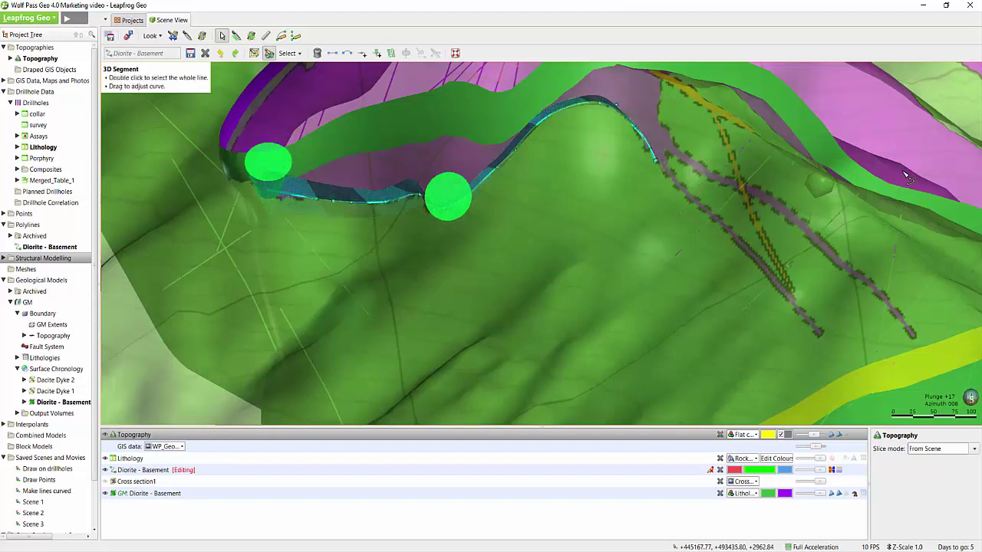
Flip the curve's polarity, delete the extra green disk marker, and hide the topography.
{"action": "left_click", "coordinate": [391, 54]}
{"action": "left_click_drag", "start_coordinate": [505, 218], "coordinate": [557, 242]}
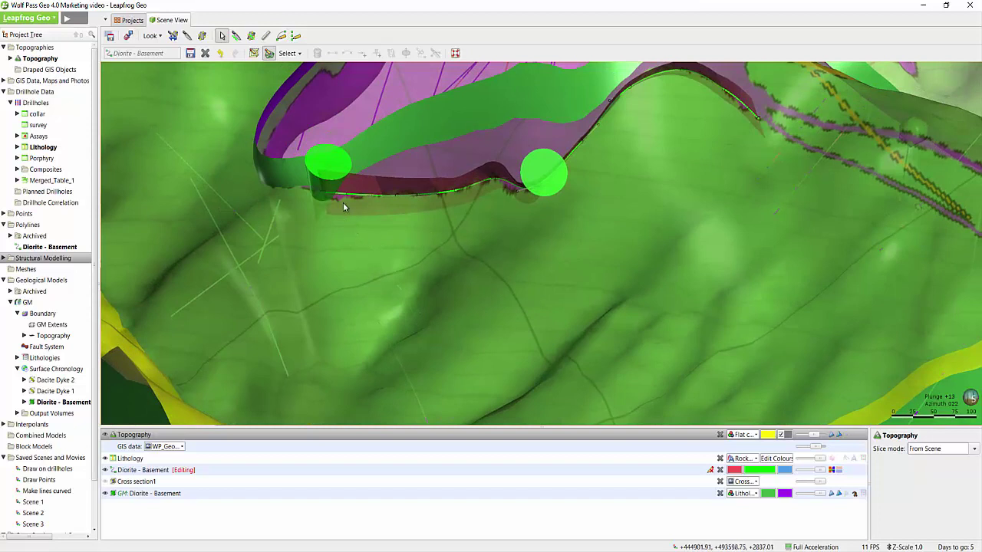
{"action": "left_click", "coordinate": [330, 165]}
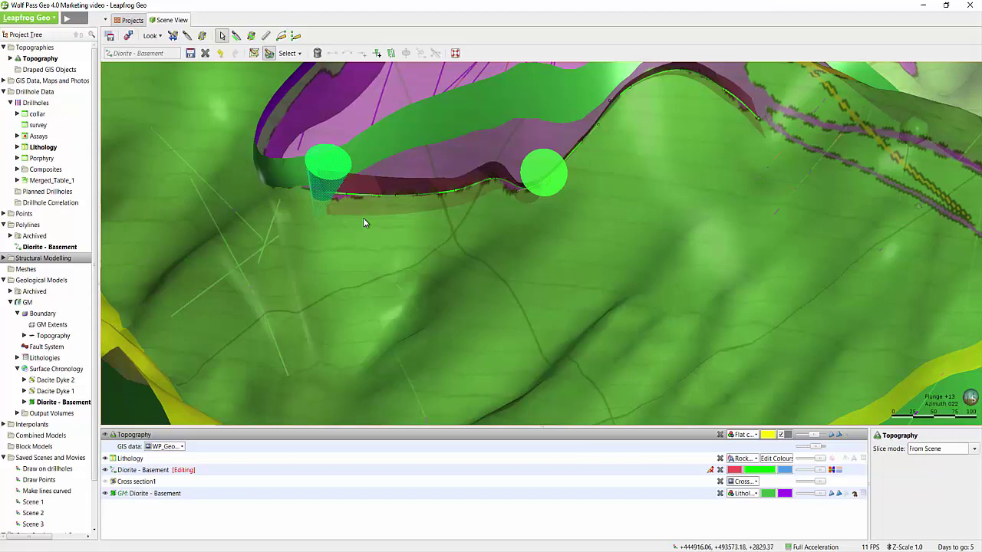
{"action": "key", "text": "Delete"}
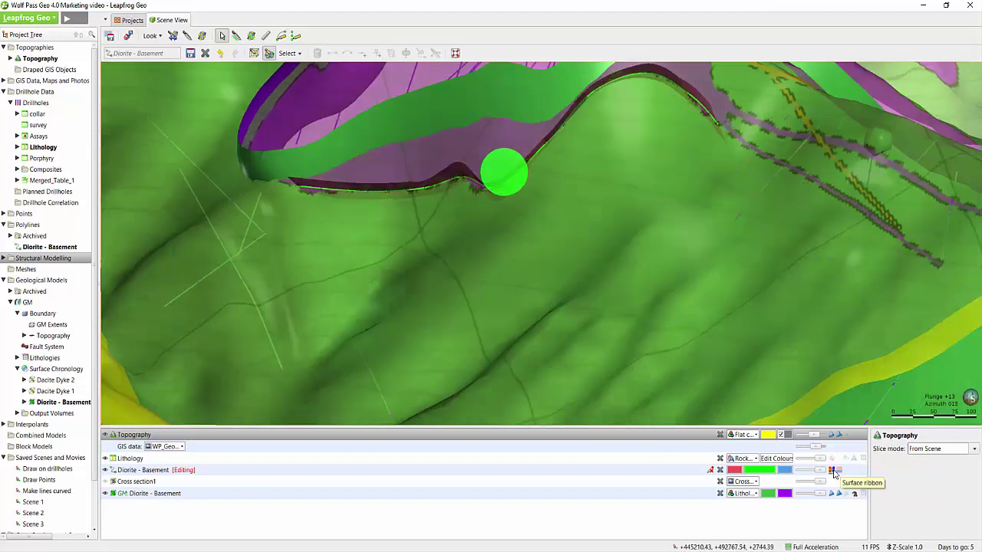
{"action": "left_click", "coordinate": [815, 468]}
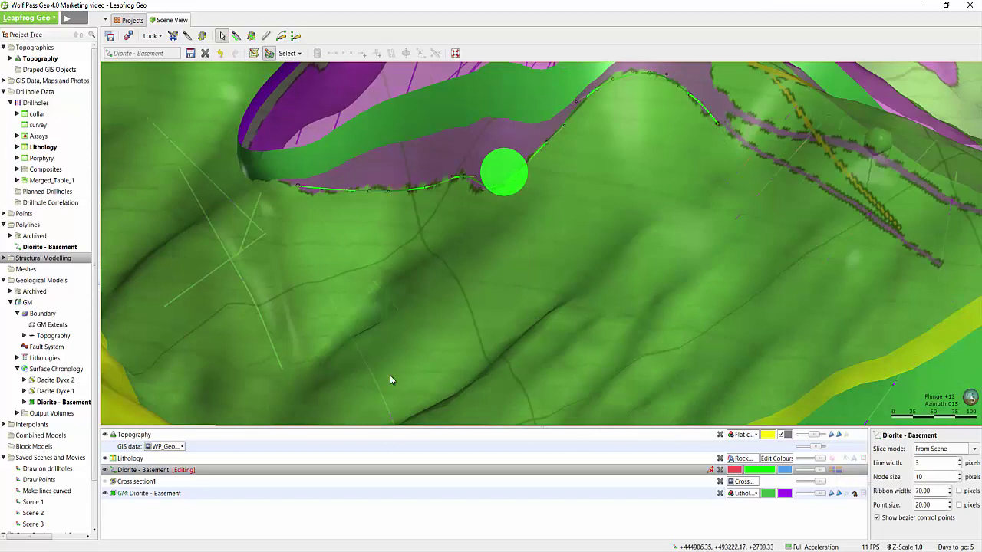
{"action": "left_click", "coordinate": [105, 435]}
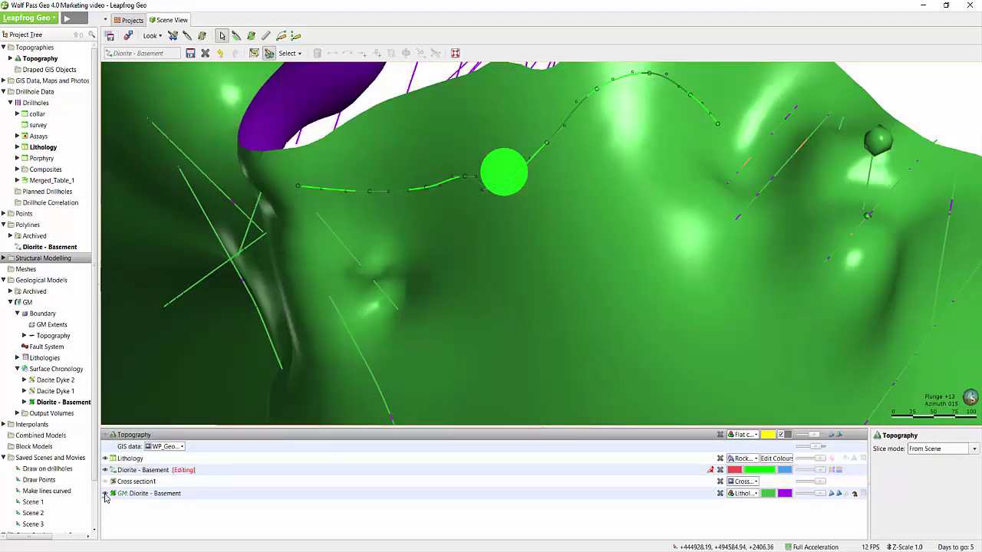
Hide the Diorite - Basement surface to inspect the curved polyline, then show it and topography again.
{"action": "left_click", "coordinate": [105, 493]}
{"action": "mouse_move", "coordinate": [412, 234]}
{"action": "left_mouse_down"}
{"action": "mouse_move", "coordinate": [467, 268]}
{"action": "mouse_move", "coordinate": [534, 272]}
{"action": "mouse_move", "coordinate": [605, 228]}
{"action": "mouse_move", "coordinate": [559, 221]}
{"action": "mouse_move", "coordinate": [194, 288]}
{"action": "mouse_move", "coordinate": [130, 281]}
{"action": "mouse_move", "coordinate": [107, 258]}
{"action": "mouse_move", "coordinate": [123, 250]}
{"action": "mouse_move", "coordinate": [365, 292]}
{"action": "left_mouse_up"}
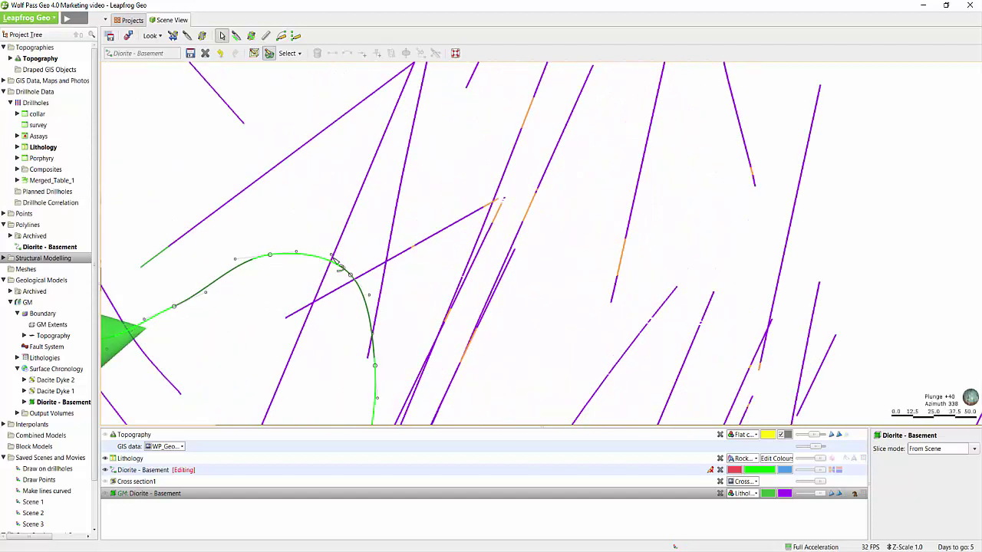
{"action": "scroll", "coordinate": [400, 269], "scroll_direction": "down", "scroll_amount": 3}
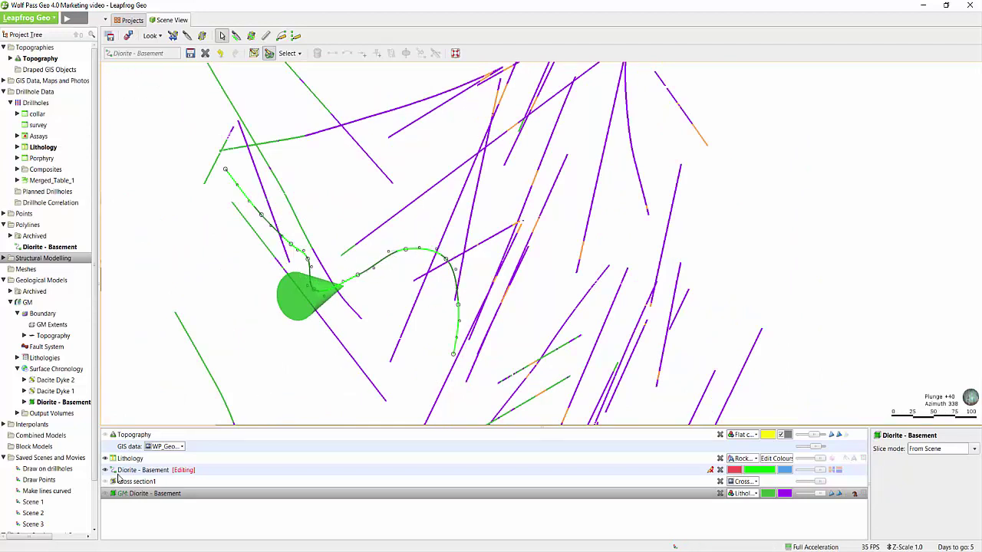
{"action": "left_click", "coordinate": [105, 494]}
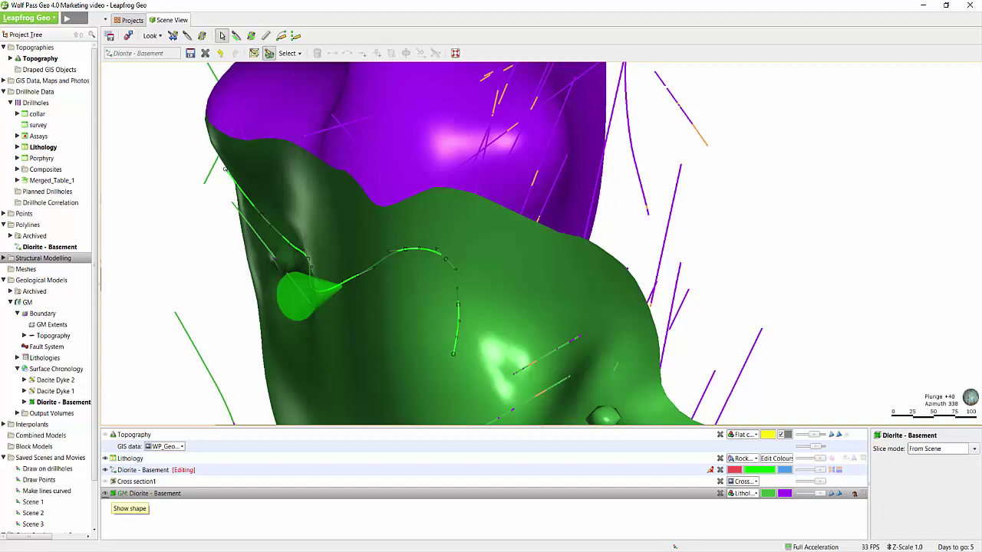
{"action": "left_click", "coordinate": [105, 435]}
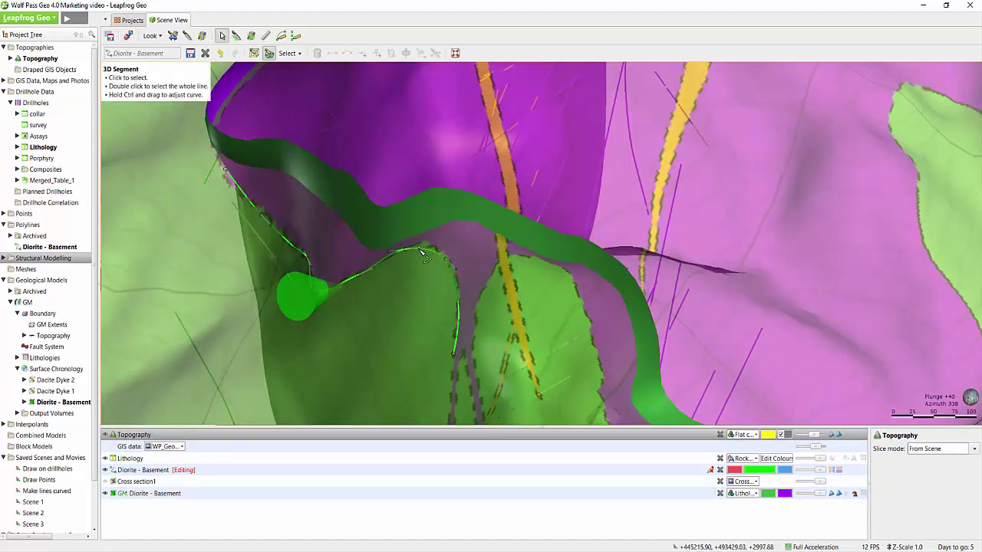
Show the curve's bezier control points and drag a node on the polyline's left part.
{"action": "left_click", "coordinate": [415, 257]}
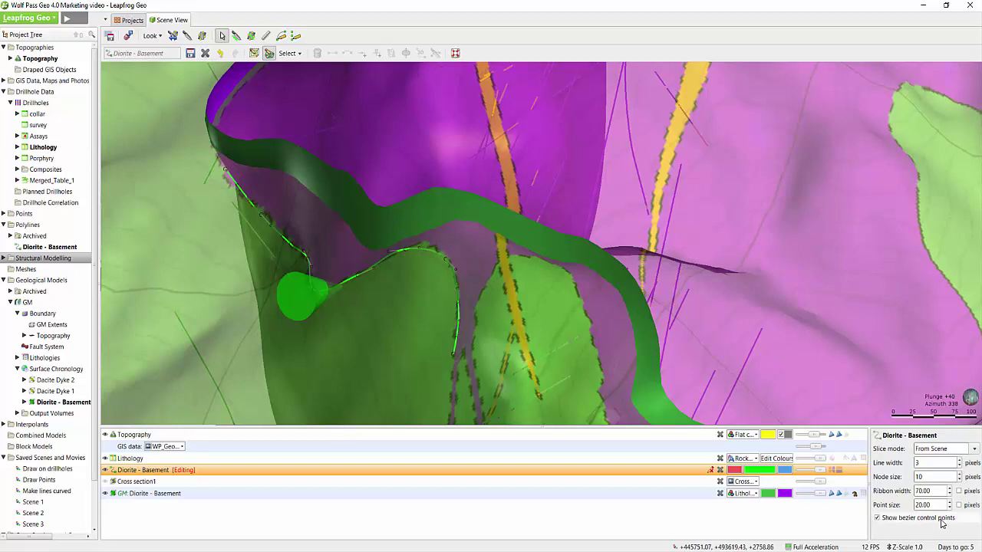
{"action": "left_click", "coordinate": [876, 518]}
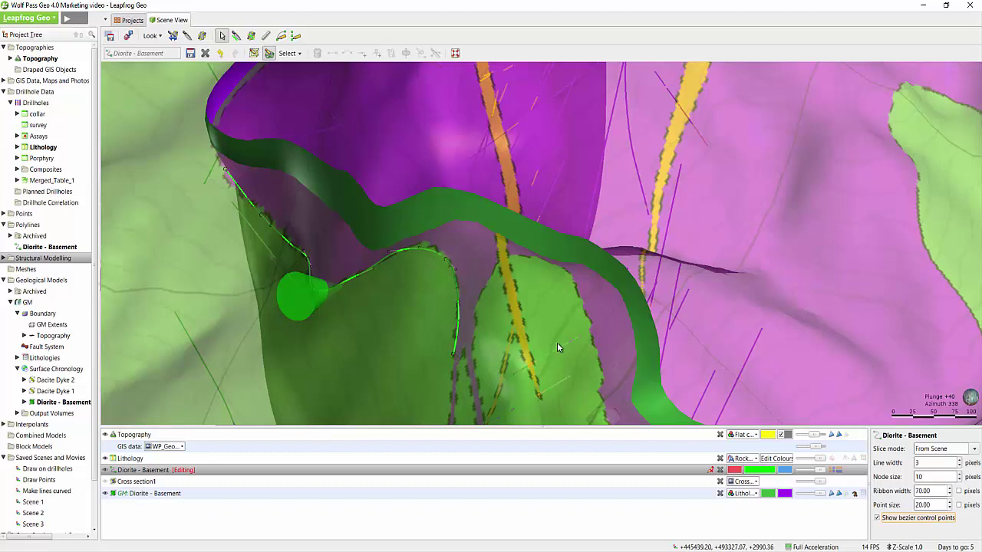
{"action": "mouse_move", "coordinate": [413, 292]}
{"action": "left_mouse_down"}
{"action": "mouse_move", "coordinate": [467, 278]}
{"action": "mouse_move", "coordinate": [541, 289]}
{"action": "left_mouse_up"}
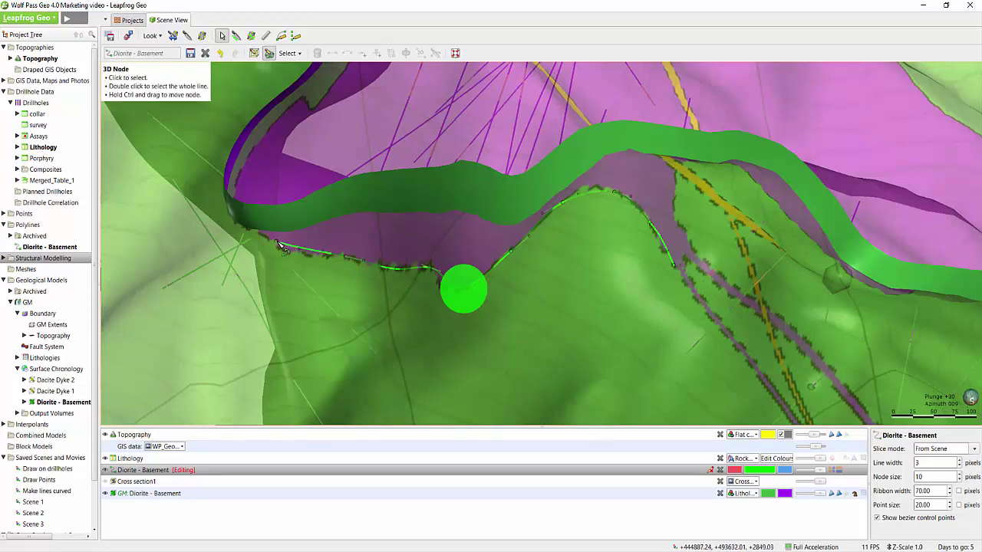
{"action": "left_click_drag", "start_coordinate": [288, 260], "coordinate": [322, 253], "text": "ctrl"}
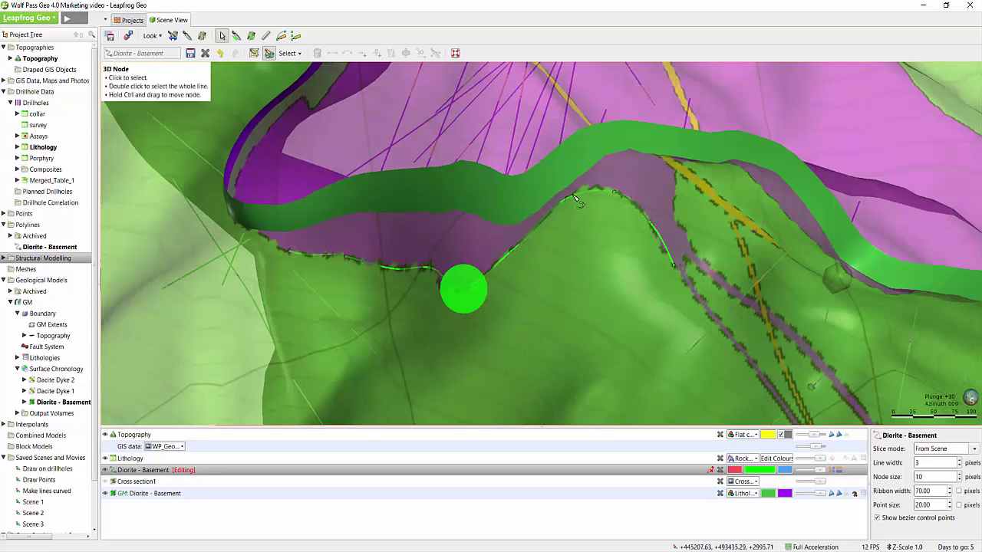
Add an extra node on the right-hand segment of the Diorite - Basement polyline.
{"action": "left_click", "coordinate": [664, 245]}
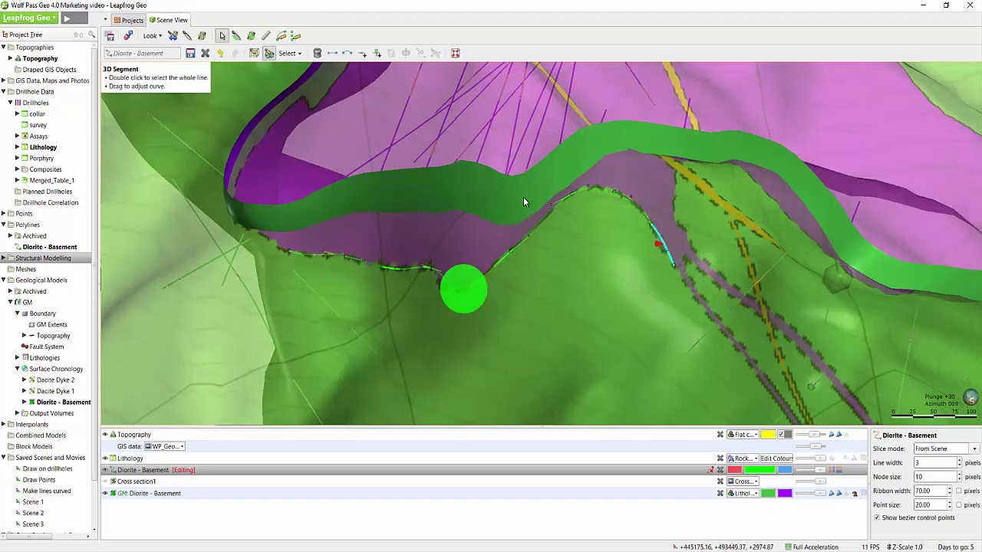
{"action": "left_click", "coordinate": [363, 57]}
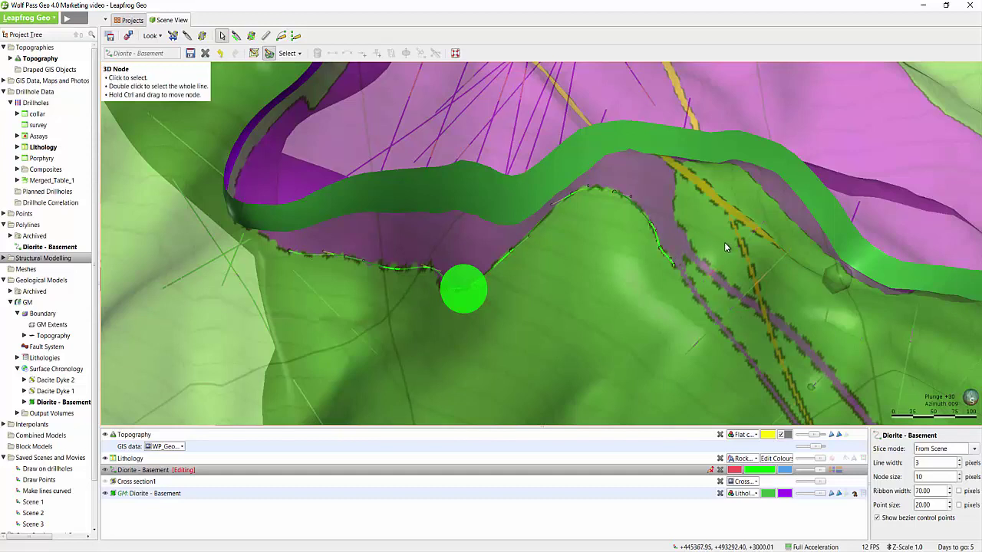
Draw a new 3D line along the right-hand contact, then adjust its nodes and curve bend.
{"action": "left_click", "coordinate": [281, 37]}
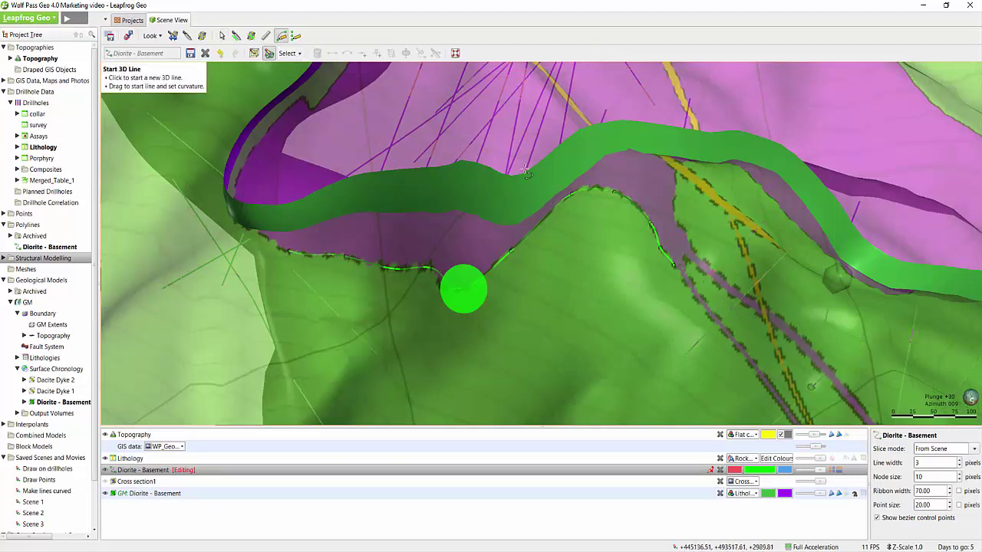
{"action": "left_click", "coordinate": [686, 259]}
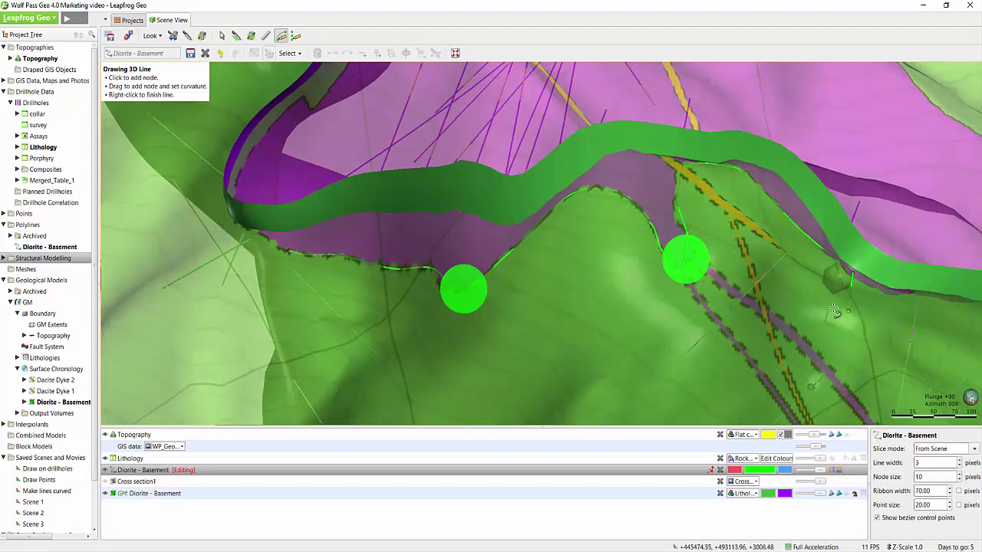
{"action": "right_click", "coordinate": [863, 316]}
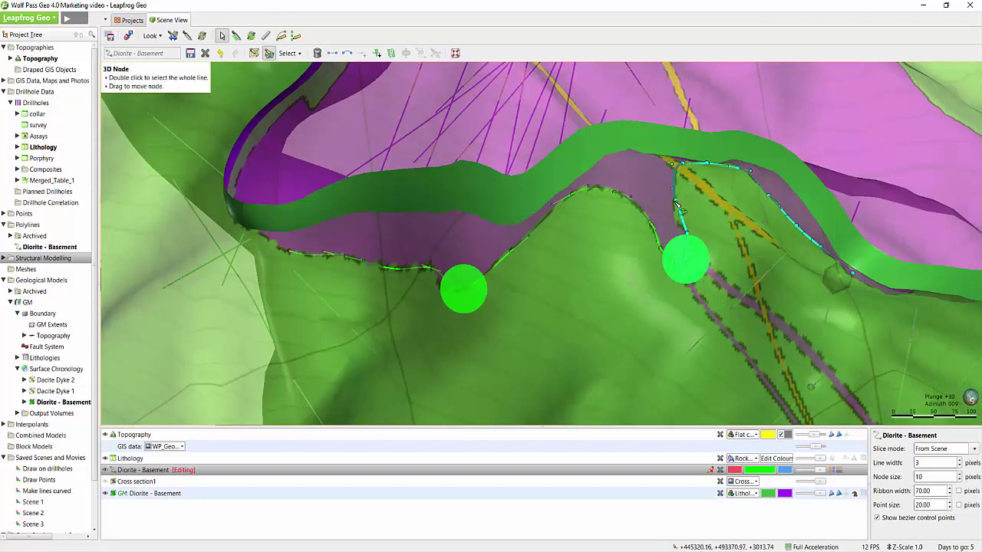
{"action": "left_click_drag", "start_coordinate": [684, 194], "coordinate": [686, 192]}
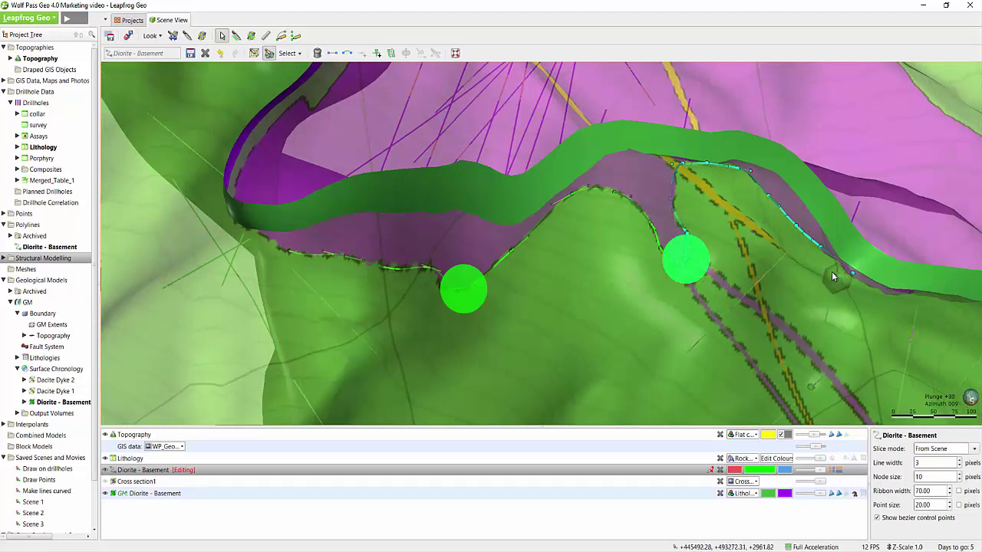
{"action": "left_click_drag", "start_coordinate": [855, 280], "coordinate": [834, 254]}
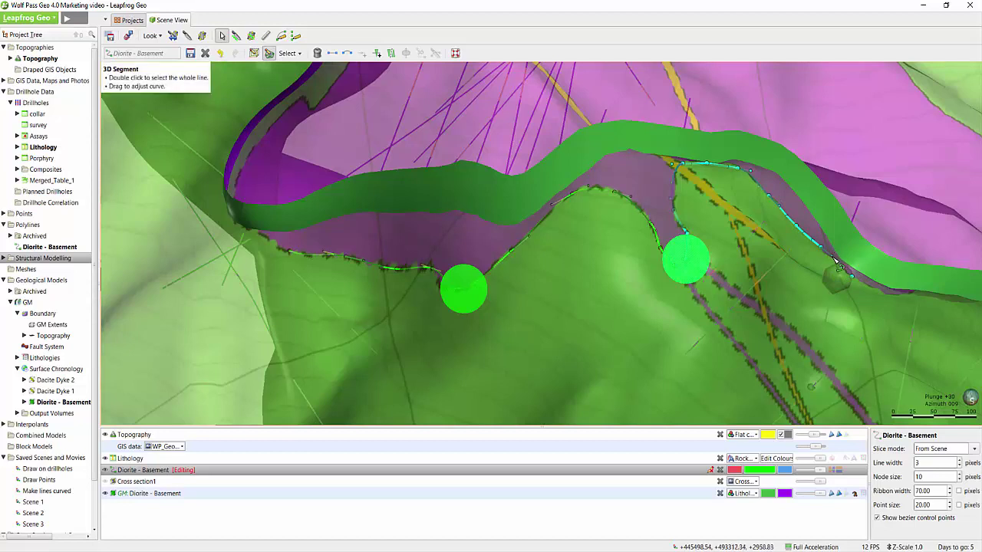
{"action": "mouse_move", "coordinate": [836, 263]}
{"action": "left_mouse_down"}
{"action": "mouse_move", "coordinate": [826, 266]}
{"action": "mouse_move", "coordinate": [846, 264]}
{"action": "mouse_move", "coordinate": [848, 272]}
{"action": "left_mouse_up"}
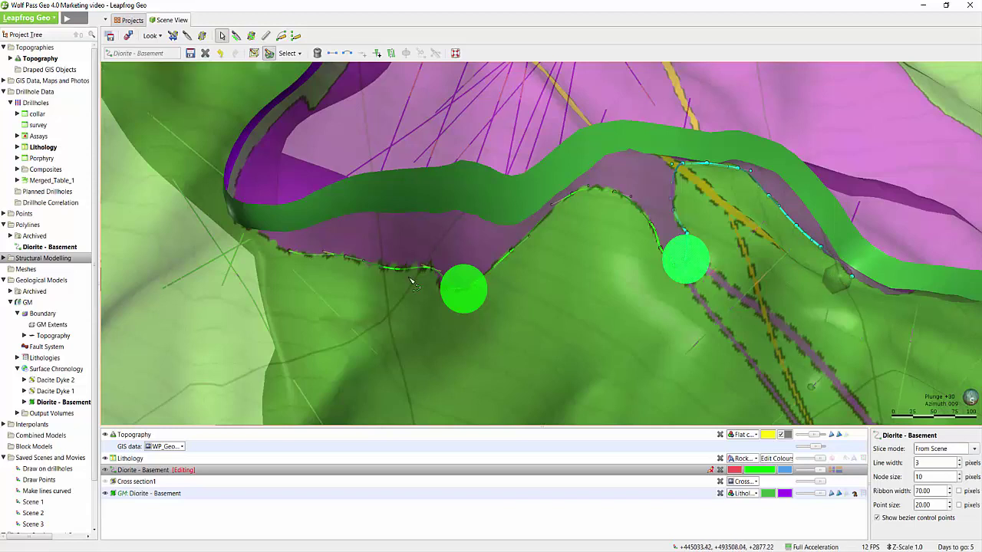
Save the polyline drawing changes and zoom out over the whole model.
{"action": "left_click", "coordinate": [191, 54]}
{"action": "scroll", "coordinate": [478, 246], "scroll_direction": "down", "scroll_amount": 5}
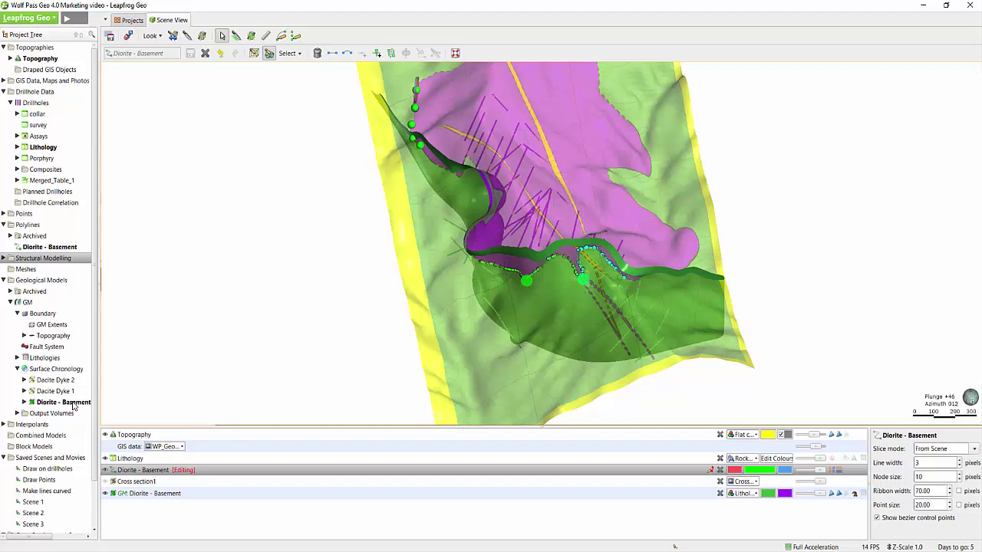
Add the Diorite - Basement polyline to the Diorite - Basement surface through Add > Polylines.
{"action": "right_click", "coordinate": [74, 404]}
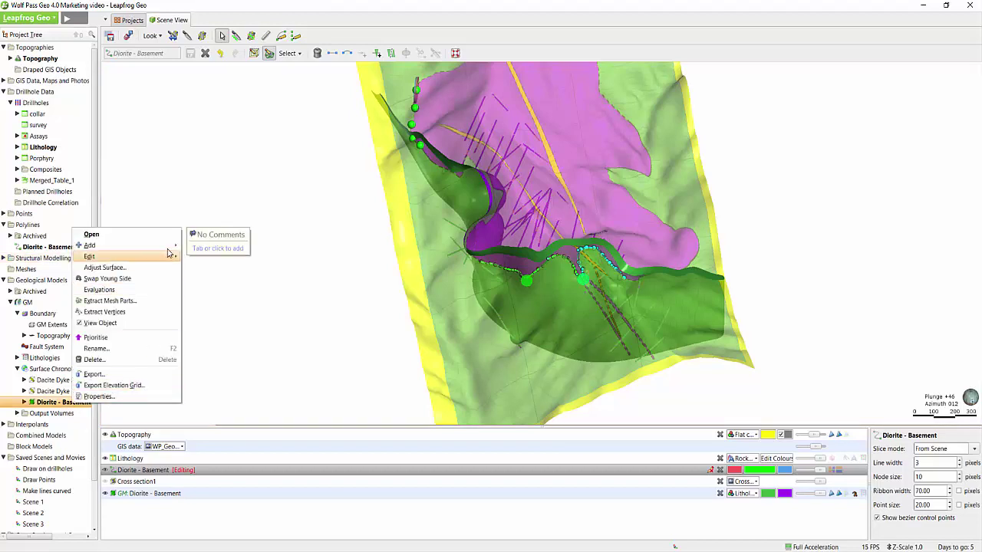
{"action": "mouse_move", "coordinate": [123, 246]}
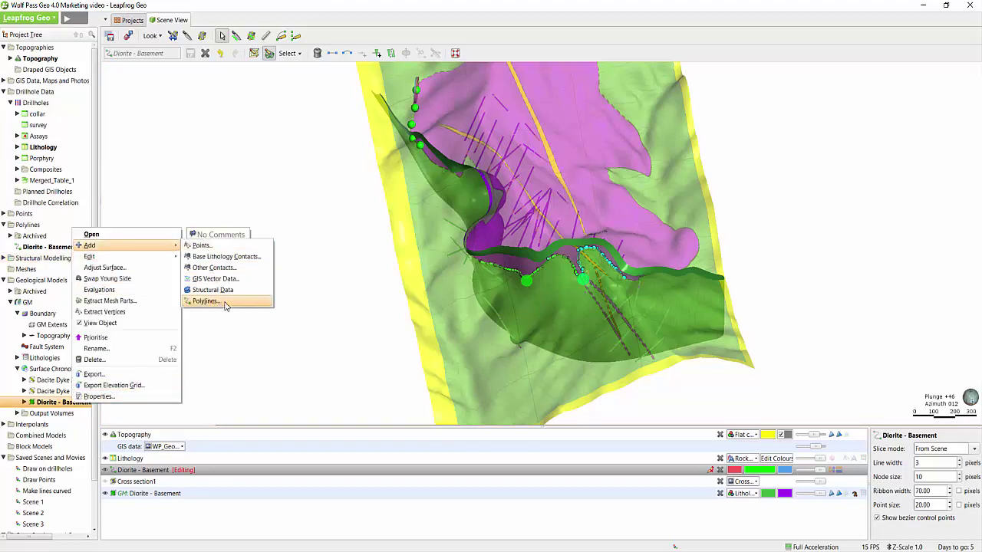
{"action": "left_click", "coordinate": [226, 304]}
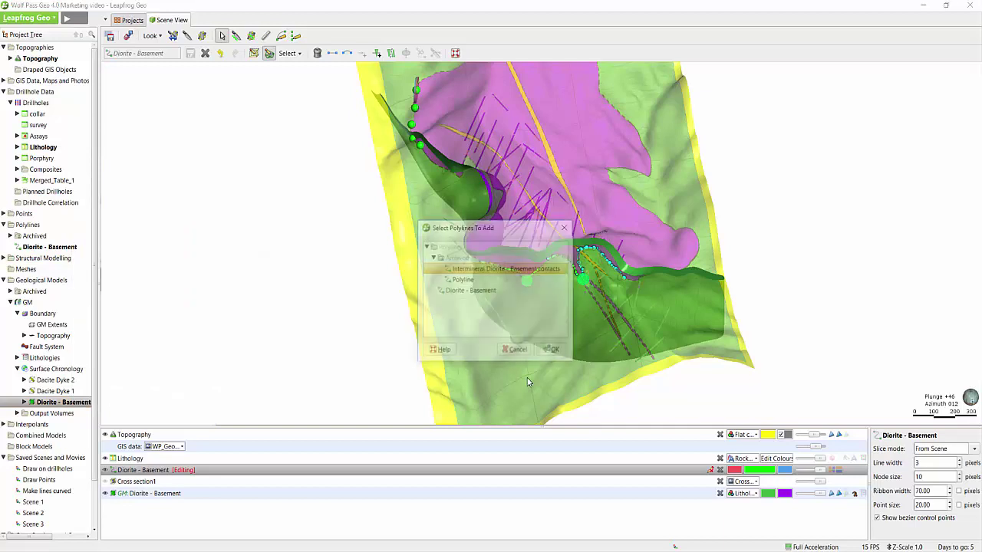
{"action": "left_click", "coordinate": [465, 292]}
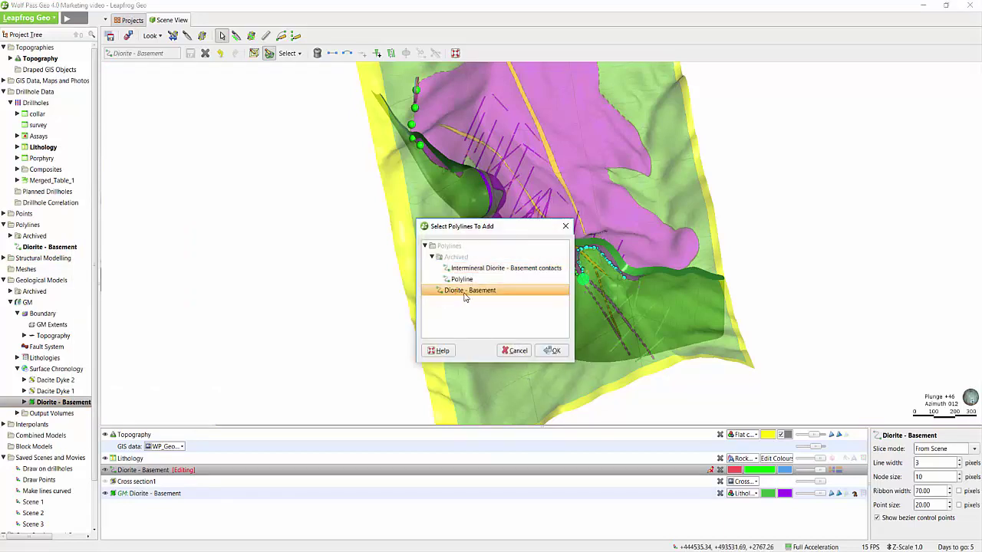
{"action": "left_click", "coordinate": [552, 351]}
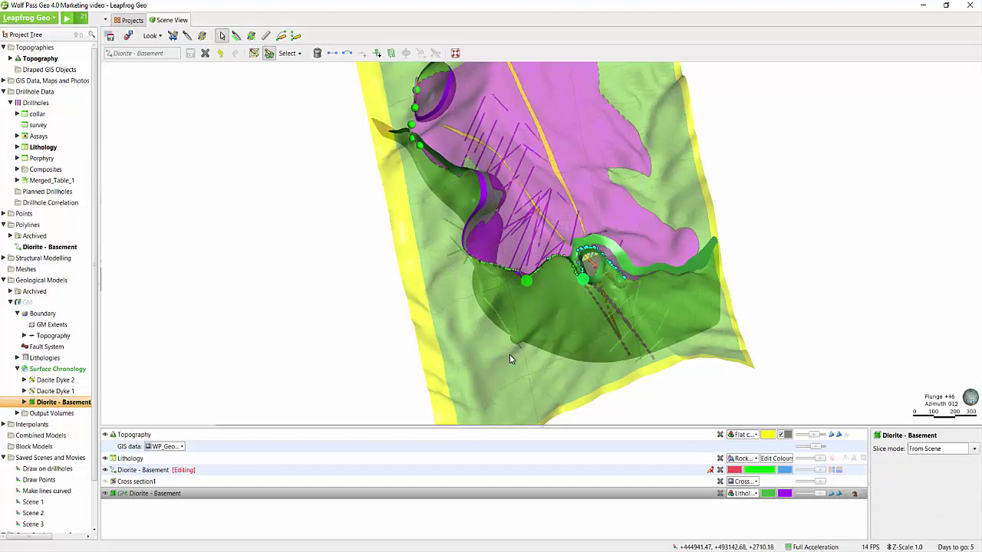
Select the upper disk on the polyline, flip its polarity, and view the rebuilt surface.
{"action": "left_click_drag", "start_coordinate": [509, 355], "coordinate": [427, 185]}
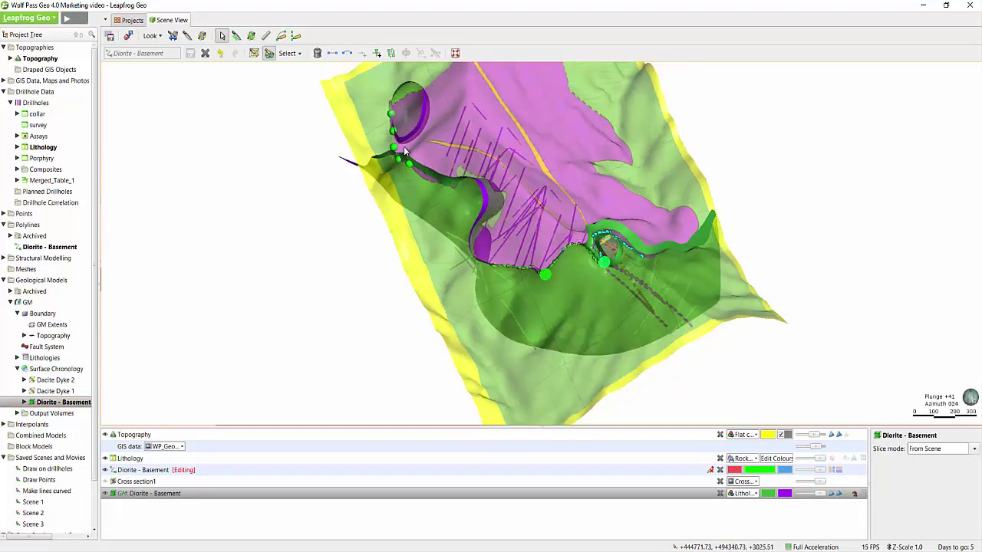
{"action": "left_click", "coordinate": [406, 162]}
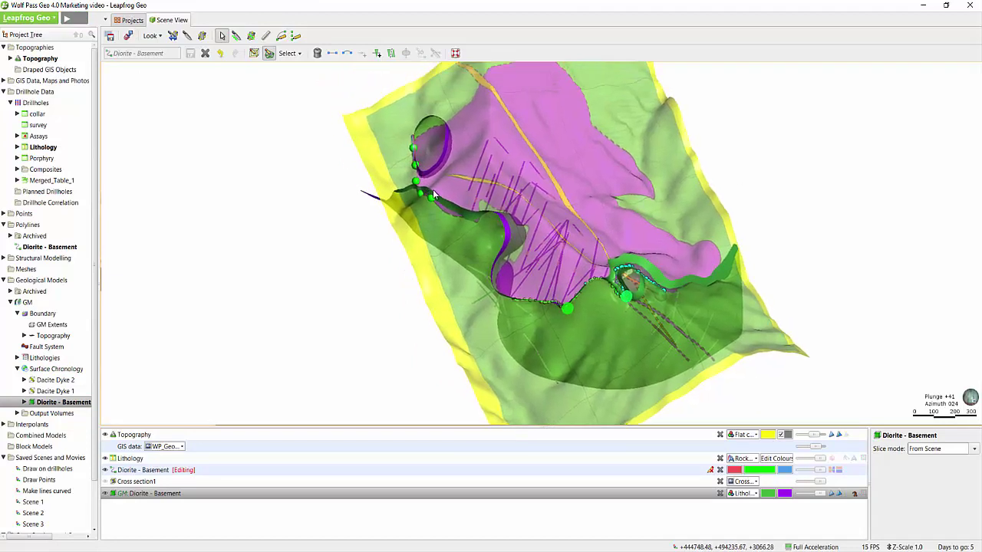
{"action": "scroll", "coordinate": [409, 179], "scroll_direction": "up", "scroll_amount": 5}
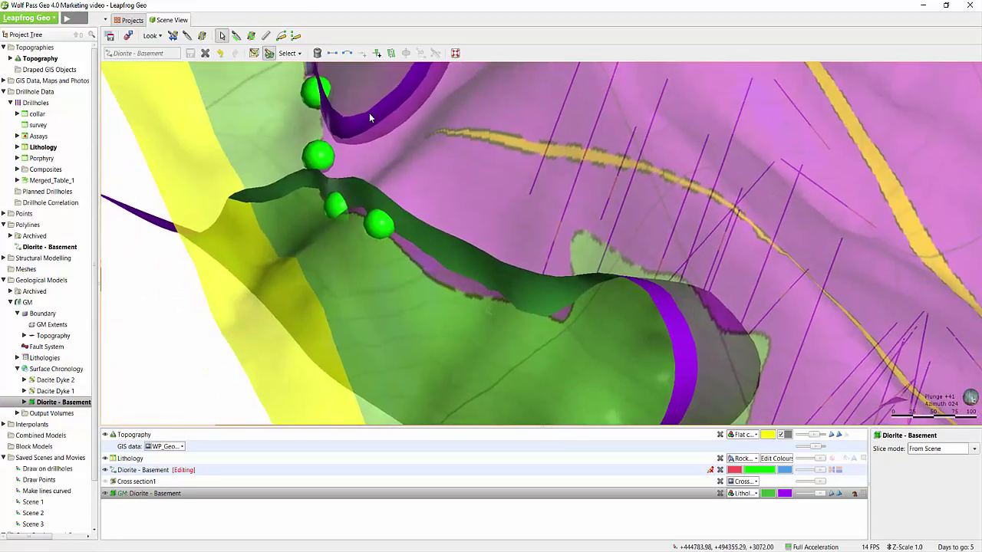
{"action": "right_click_drag", "start_coordinate": [369, 114], "coordinate": [417, 235]}
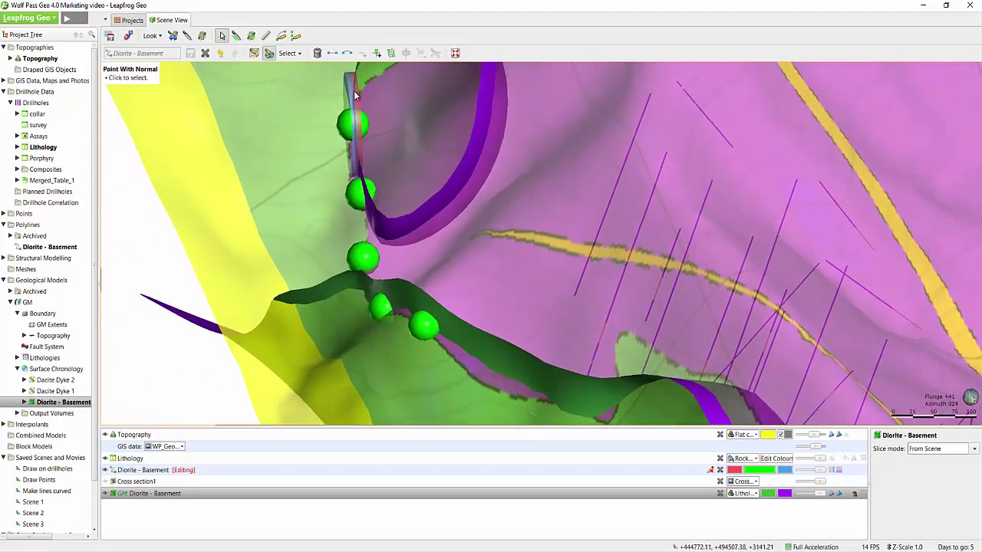
{"action": "left_click", "coordinate": [356, 96]}
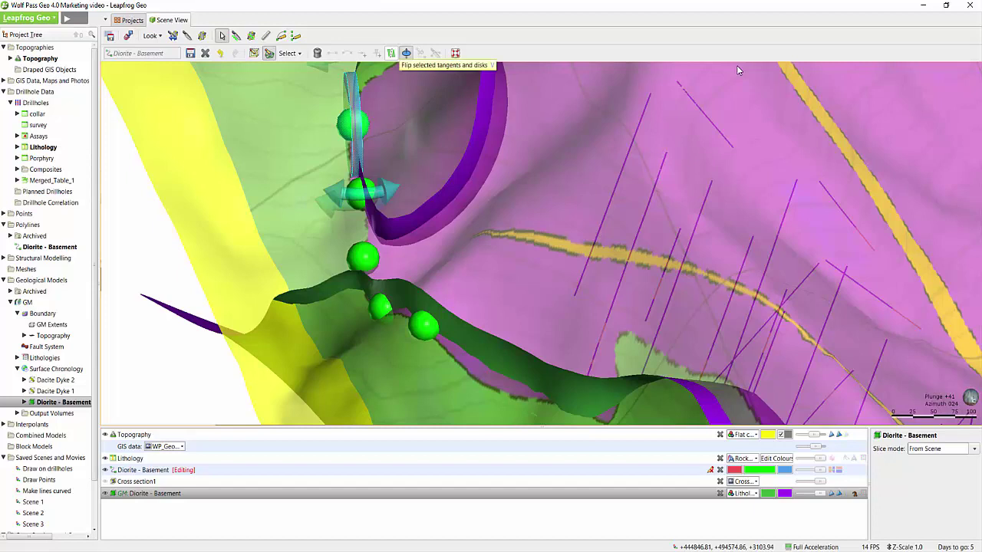
{"action": "left_click", "coordinate": [191, 53]}
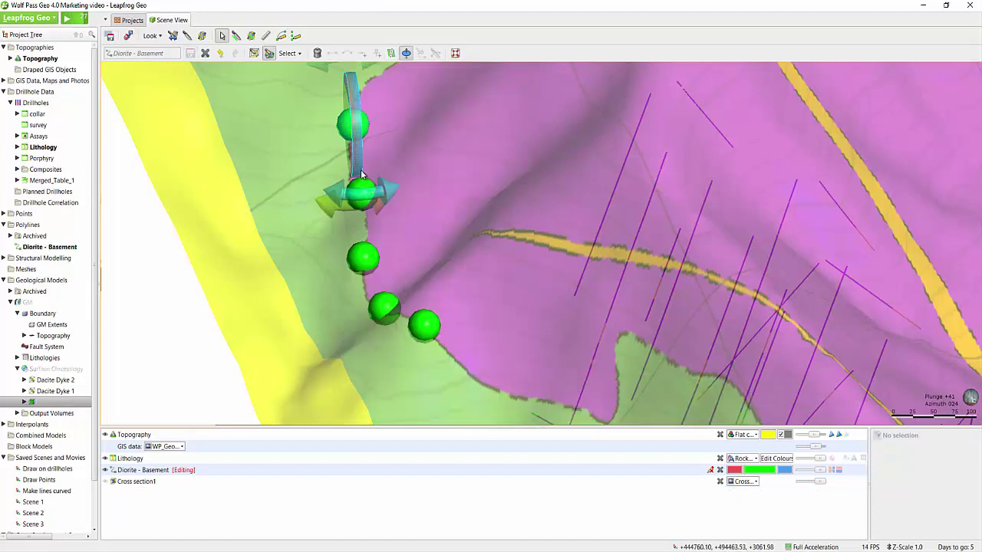
{"action": "scroll", "coordinate": [507, 115], "scroll_direction": "down", "scroll_amount": 1}
{"action": "scroll", "coordinate": [526, 153], "scroll_direction": "down", "scroll_amount": 1}
{"action": "scroll", "coordinate": [540, 176], "scroll_direction": "down", "scroll_amount": 1}
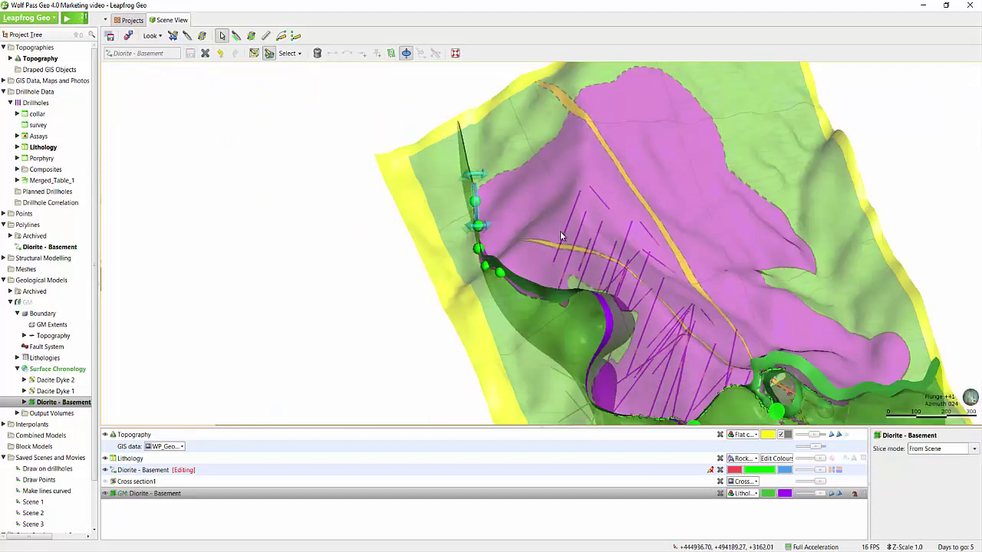
{"action": "right_click_drag", "start_coordinate": [540, 176], "coordinate": [343, 115]}
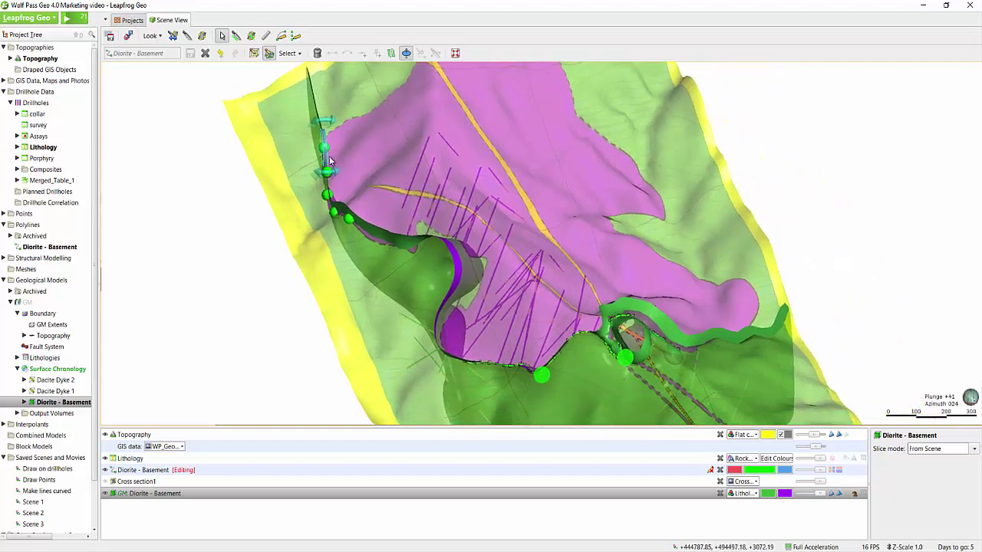
{"action": "scroll", "coordinate": [540, 228], "scroll_direction": "up", "scroll_amount": 1}
Flip the polyline segment along the green surface and save to rebuild the Diorite - Basement surface.
{"action": "scroll", "coordinate": [517, 232], "scroll_direction": "up", "scroll_amount": 1}
{"action": "scroll", "coordinate": [491, 237], "scroll_direction": "up", "scroll_amount": 1}
{"action": "scroll", "coordinate": [468, 242], "scroll_direction": "up", "scroll_amount": 1}
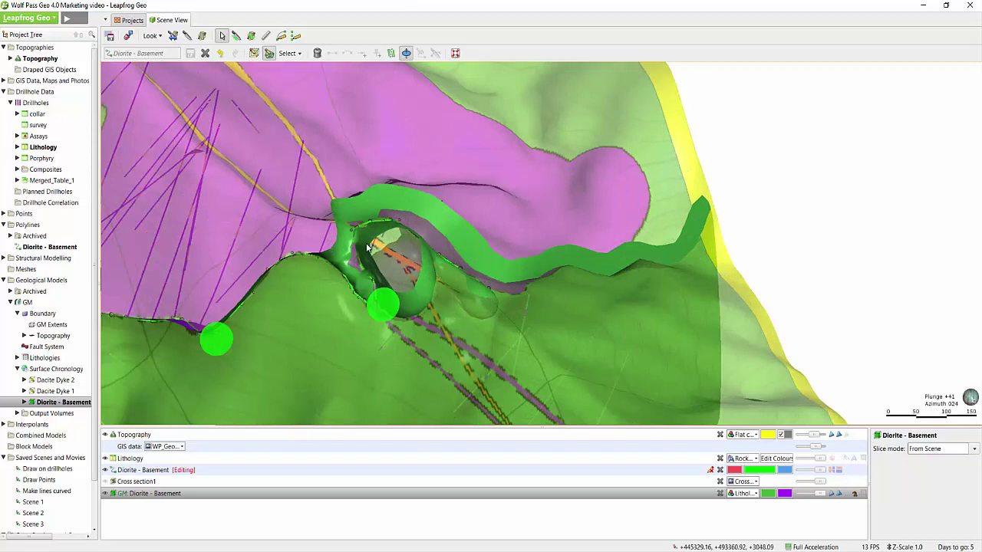
{"action": "right_click_drag", "start_coordinate": [244, 282], "coordinate": [418, 283]}
{"action": "mouse_move", "coordinate": [610, 311]}
{"action": "left_mouse_down"}
{"action": "mouse_move", "coordinate": [610, 290]}
{"action": "mouse_move", "coordinate": [598, 308]}
{"action": "left_mouse_up"}
{"action": "left_click", "coordinate": [629, 276]}
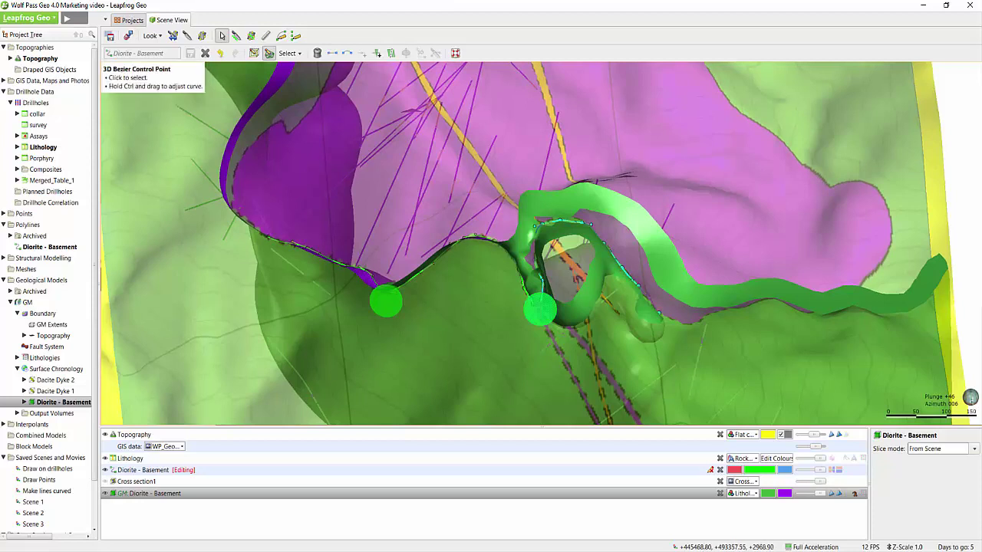
{"action": "left_click", "coordinate": [391, 54]}
{"action": "left_click", "coordinate": [190, 55]}
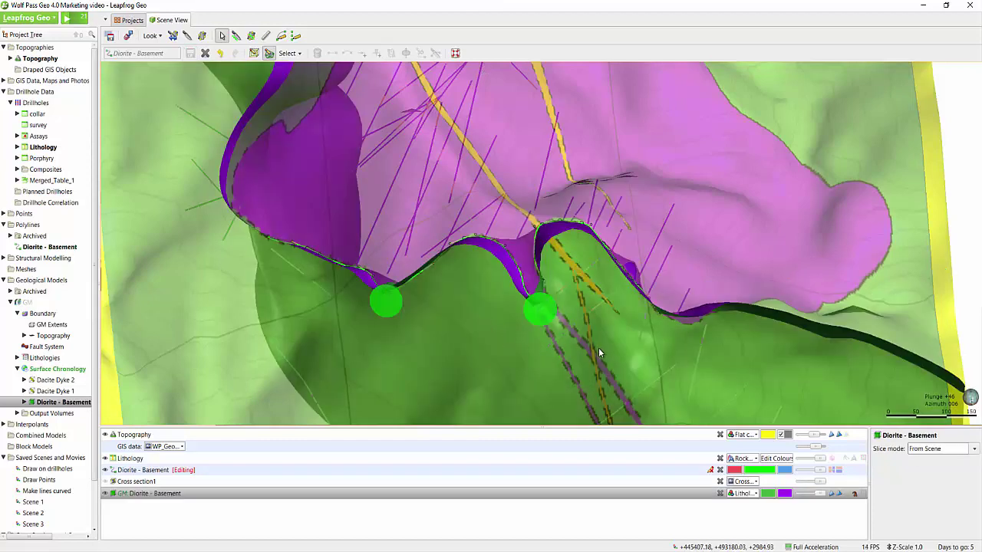
{"action": "mouse_move", "coordinate": [596, 347]}
{"action": "left_mouse_down"}
{"action": "mouse_move", "coordinate": [580, 276]}
{"action": "mouse_move", "coordinate": [603, 270]}
{"action": "mouse_move", "coordinate": [659, 294]}
{"action": "left_mouse_up"}
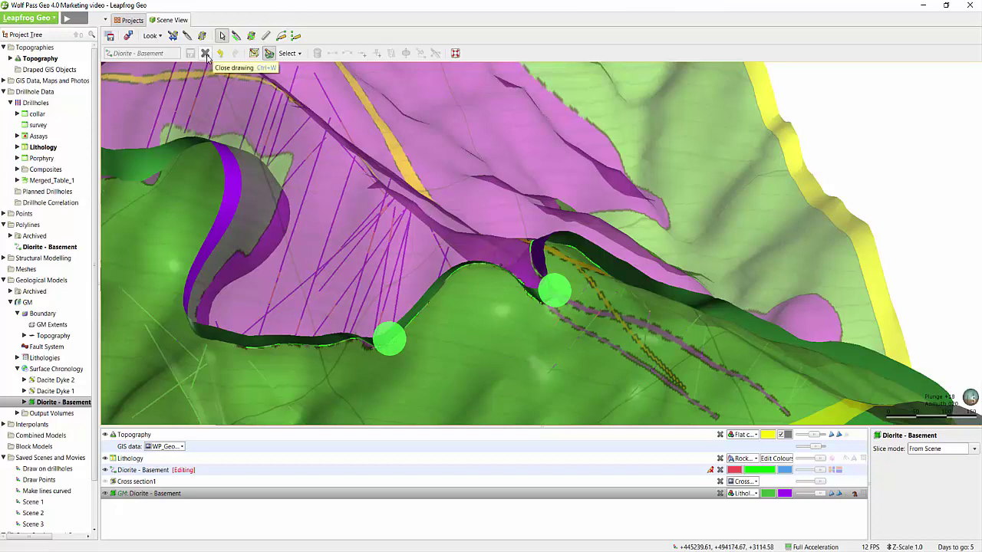
Create a slicer aligned to Cross section1 at 493,900 North.
{"action": "left_click", "coordinate": [107, 482]}
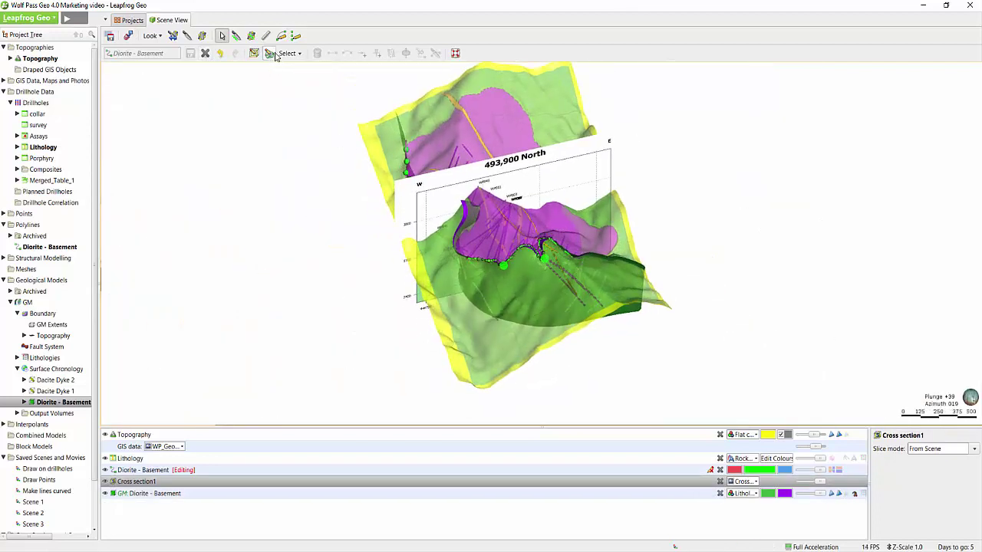
{"action": "left_click", "coordinate": [236, 35]}
{"action": "left_click_drag", "start_coordinate": [501, 242], "coordinate": [676, 290]}
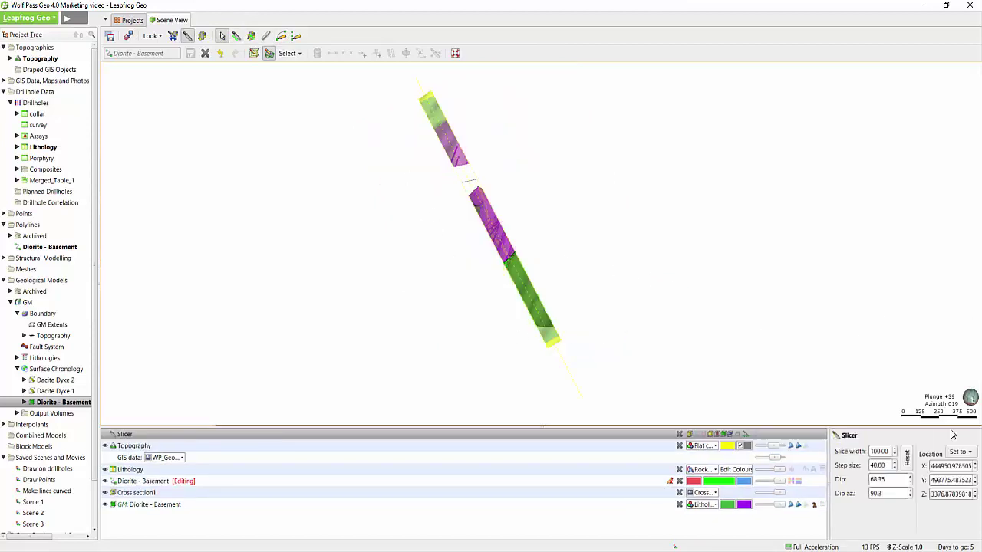
{"action": "left_click", "coordinate": [955, 453]}
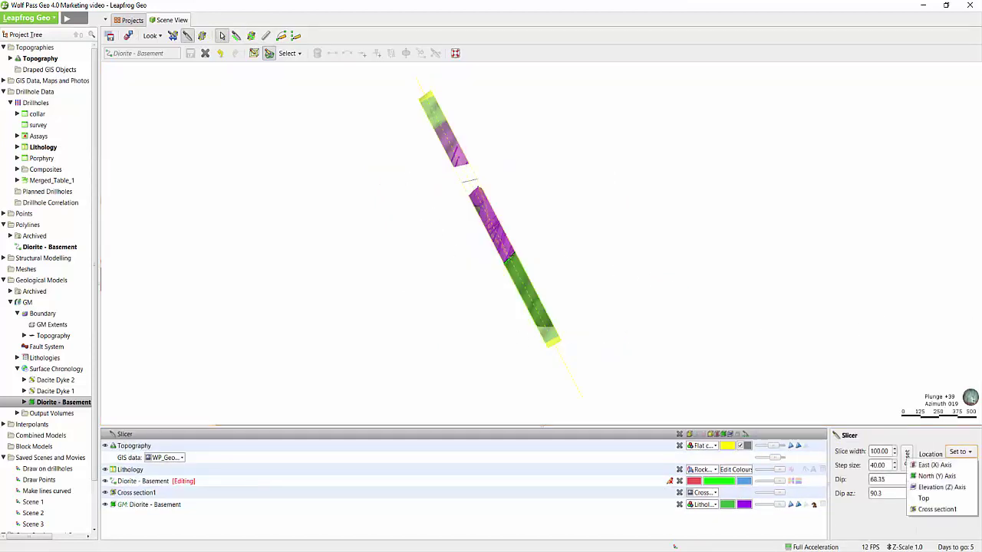
{"action": "left_click", "coordinate": [938, 509]}
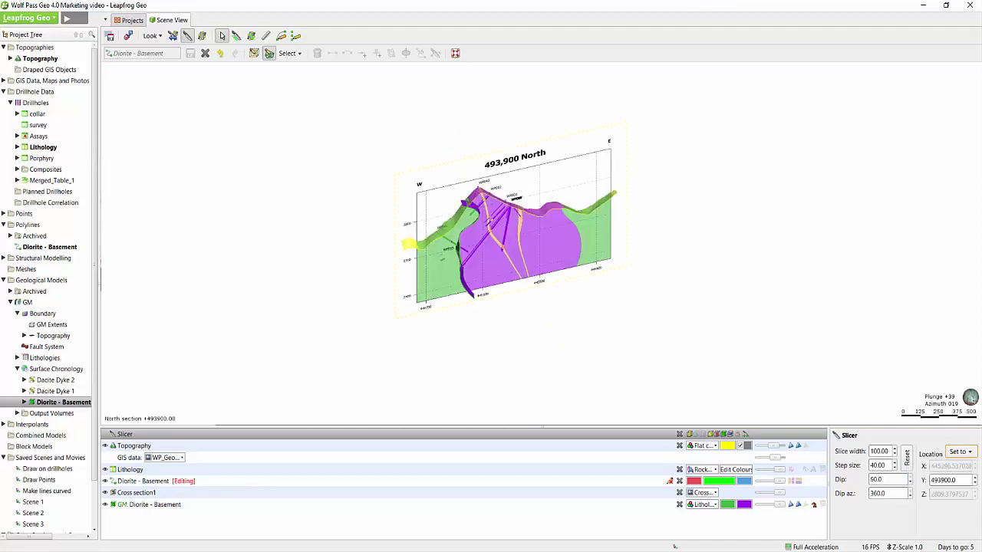
Turn the view to face the section squarely, ready to draw a line on the slicer.
{"action": "left_click_drag", "start_coordinate": [583, 322], "coordinate": [442, 206]}
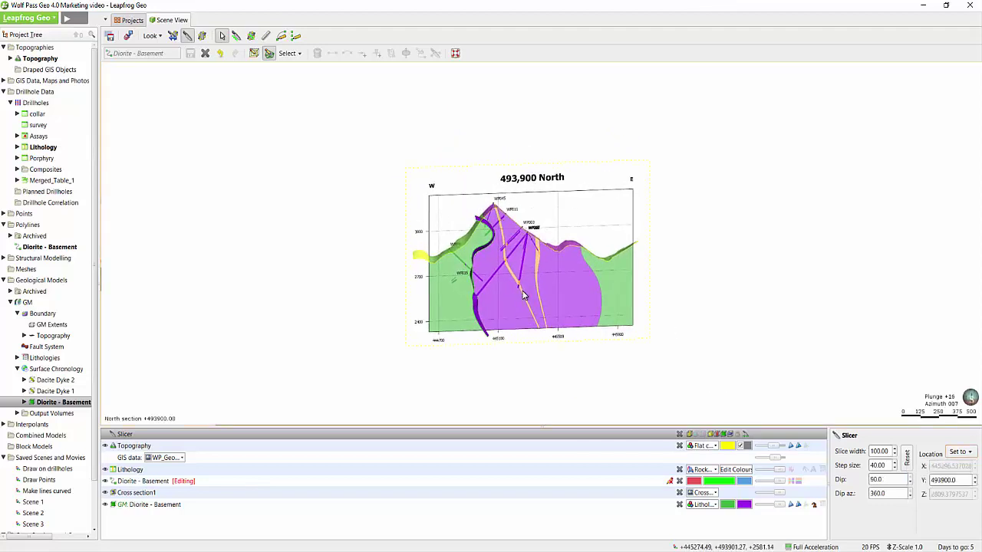
{"action": "scroll", "coordinate": [459, 206], "scroll_direction": "up", "scroll_amount": 2}
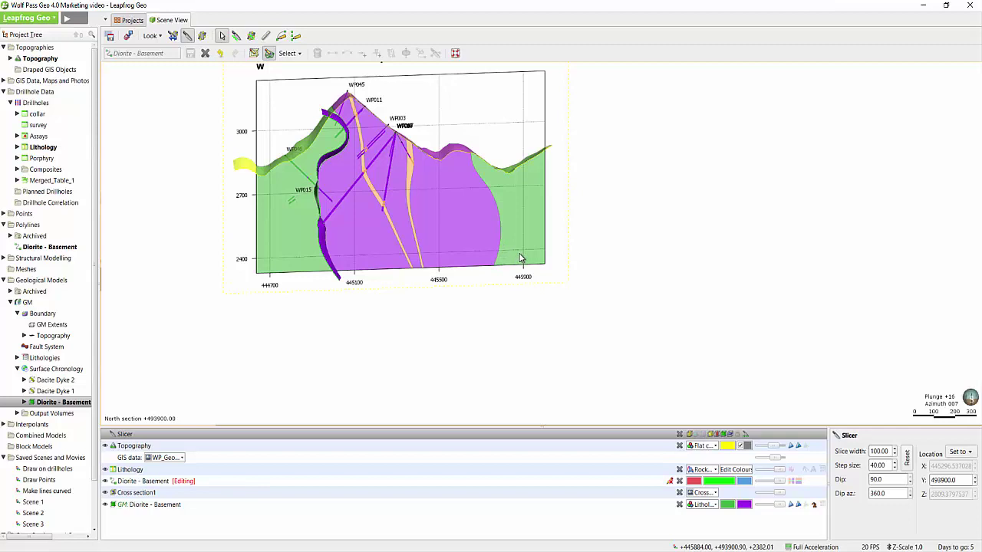
{"action": "left_click_drag", "start_coordinate": [520, 258], "coordinate": [498, 264]}
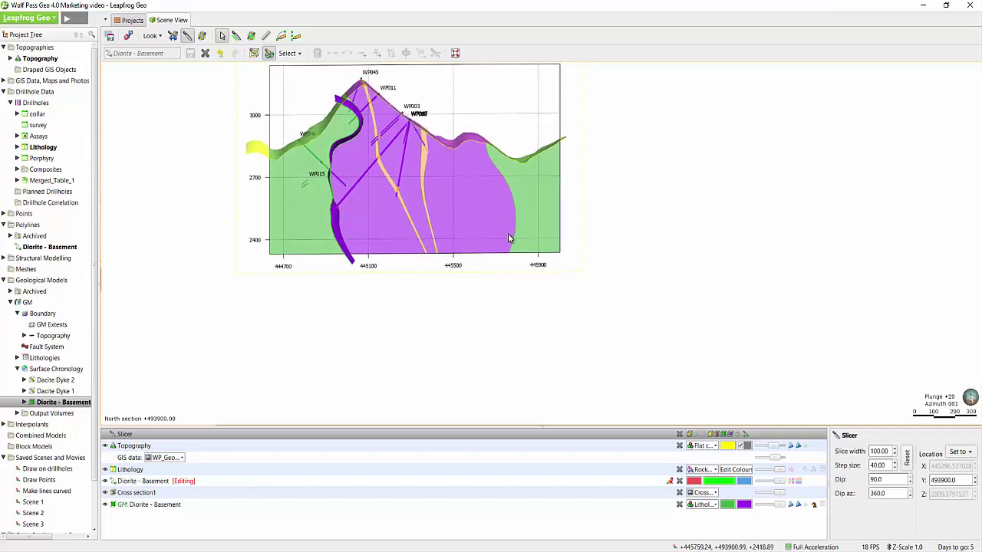
{"action": "left_click", "coordinate": [282, 37]}
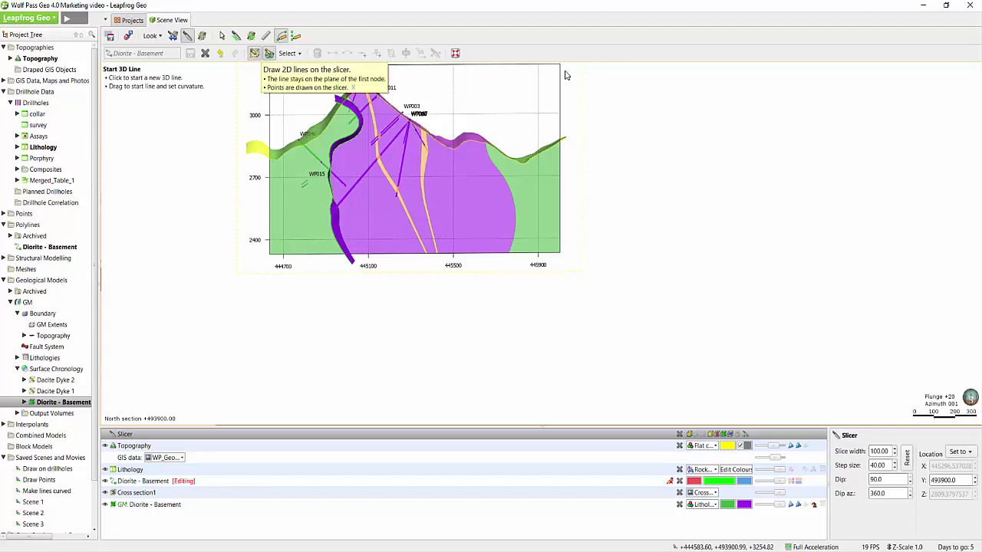
Trace the purple–green contact on the 493,900 North slice with a three-node 2D line.
{"action": "left_click", "coordinate": [255, 57]}
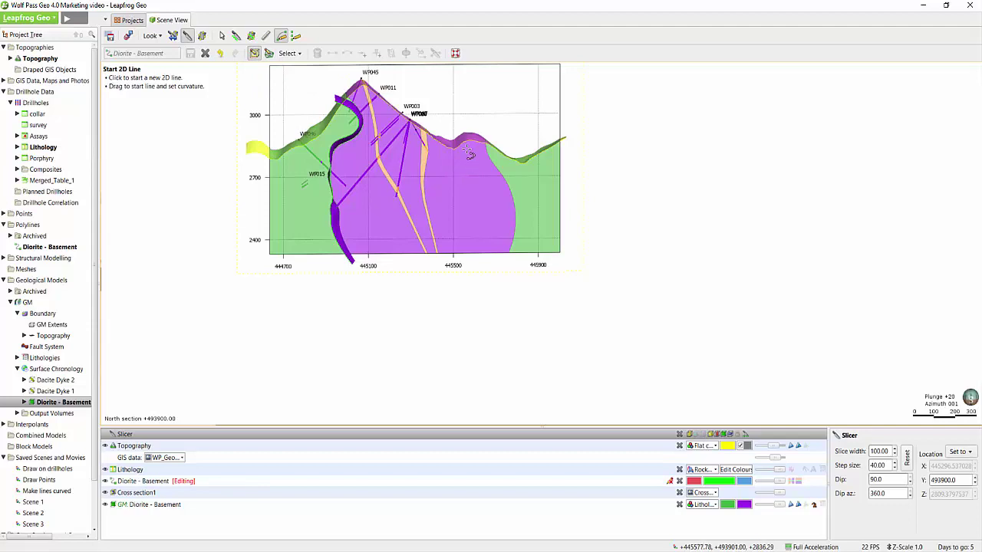
{"action": "scroll", "coordinate": [457, 173], "scroll_direction": "up", "scroll_amount": 2}
{"action": "scroll", "coordinate": [457, 173], "scroll_direction": "up", "scroll_amount": 2}
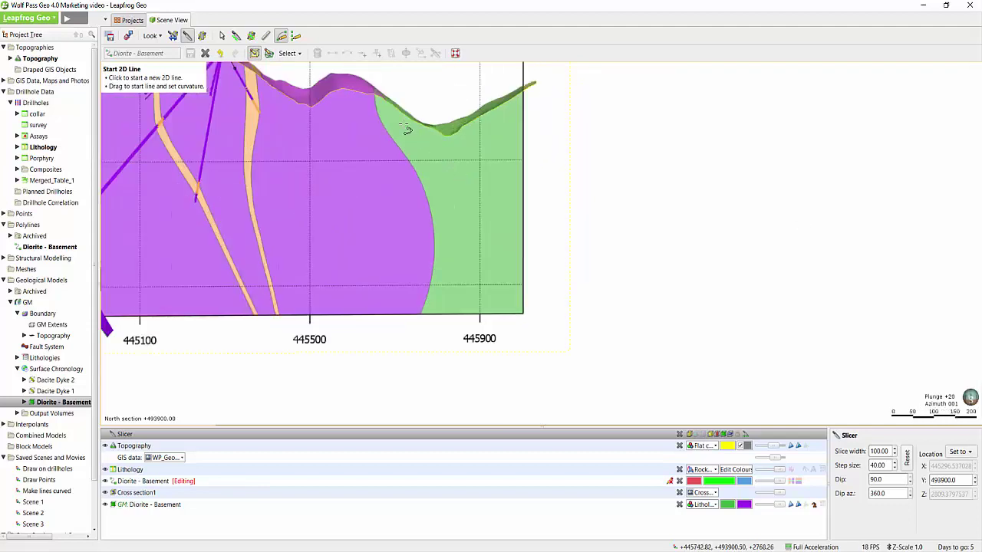
{"action": "left_click", "coordinate": [385, 124]}
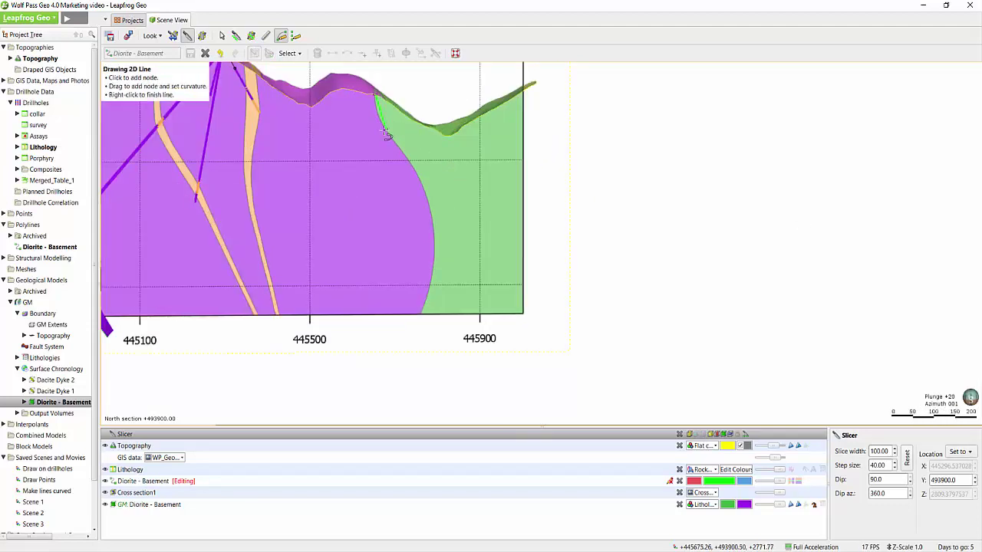
{"action": "left_click", "coordinate": [427, 196]}
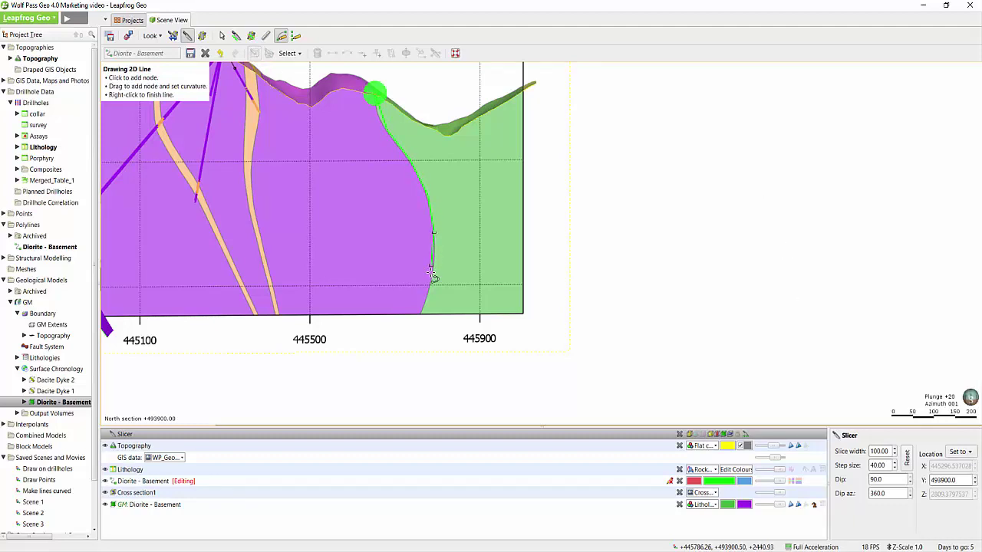
{"action": "left_click", "coordinate": [421, 313]}
{"action": "right_click", "coordinate": [841, 260]}
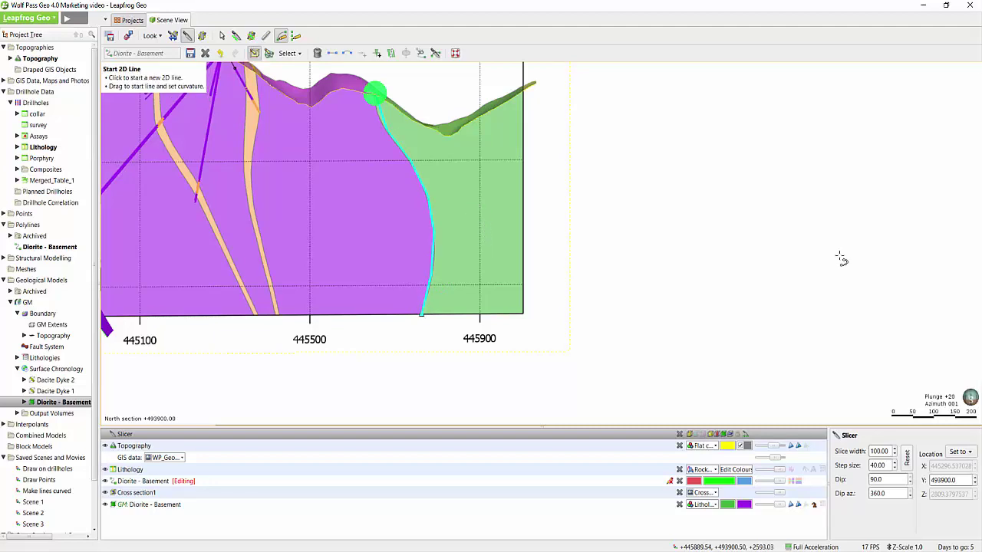
Make the new contact line smoothly curved and save it to rebuild the model.
{"action": "key", "text": "s"}
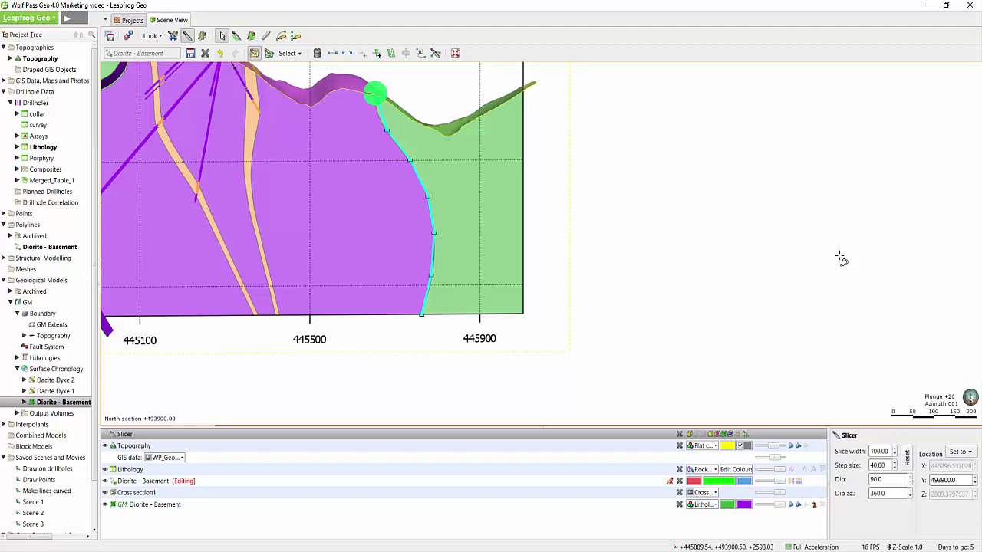
{"action": "left_click", "coordinate": [348, 55]}
{"action": "left_click", "coordinate": [192, 55]}
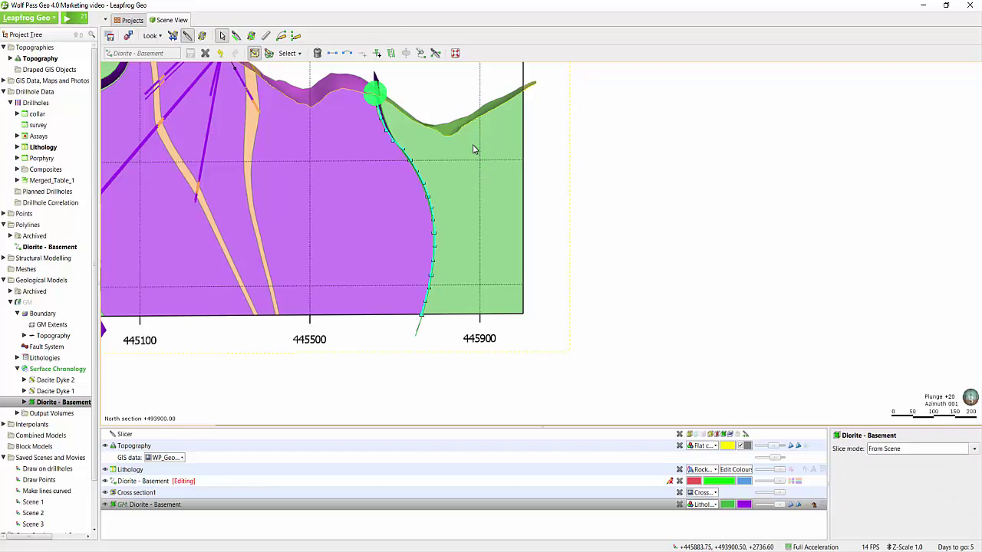
Set a north-facing view and orbit out to the full 3D model with the rebuilt Diorite - Basement surface.
{"action": "key", "text": "n"}
{"action": "left_click_drag", "start_coordinate": [517, 208], "coordinate": [478, 177]}
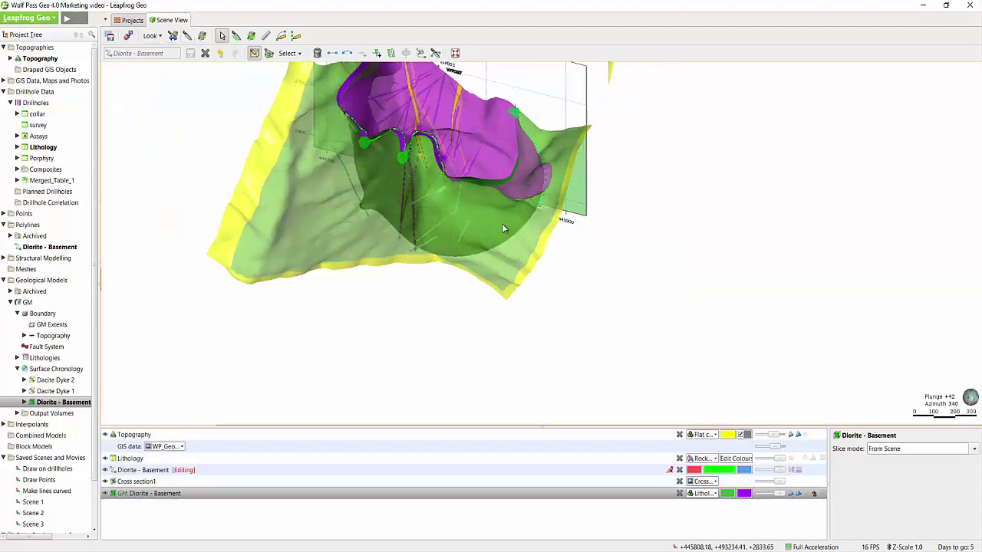
Tilt to a top-down view of the Diorite - Basement surface, lower the model, and nudge the section plane slightly.
{"action": "mouse_move", "coordinate": [506, 232]}
{"action": "left_mouse_down"}
{"action": "mouse_move", "coordinate": [633, 262]}
{"action": "mouse_move", "coordinate": [637, 274]}
{"action": "left_mouse_up"}
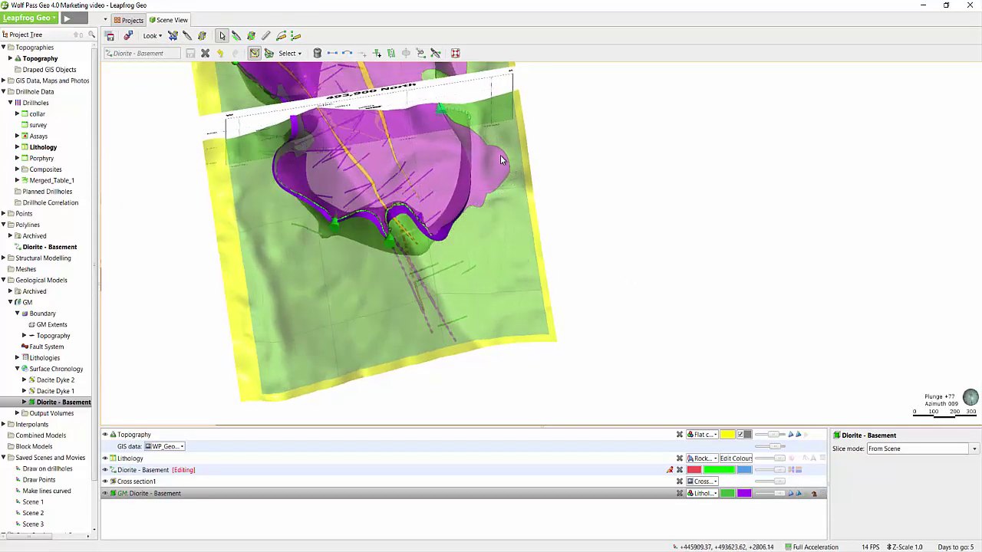
{"action": "mouse_move", "coordinate": [497, 156]}
{"action": "right_mouse_down"}
{"action": "mouse_move", "coordinate": [432, 222]}
{"action": "mouse_move", "coordinate": [443, 317]}
{"action": "right_mouse_up"}
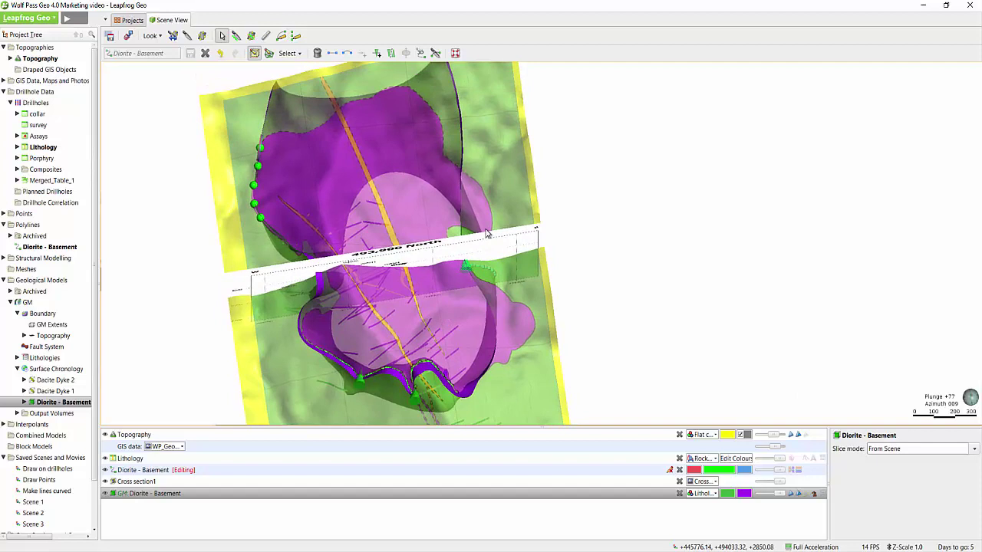
{"action": "left_click_drag", "start_coordinate": [485, 234], "coordinate": [489, 238]}
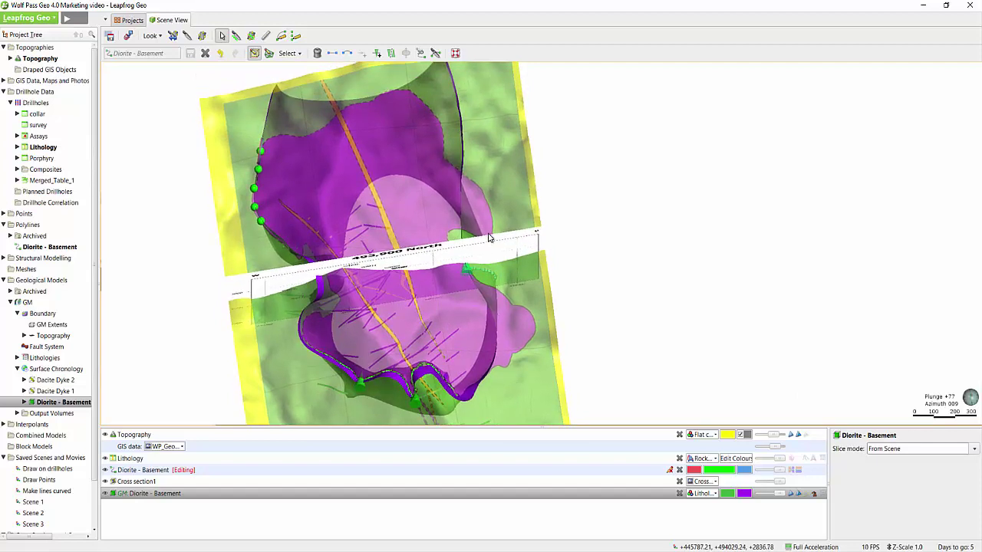